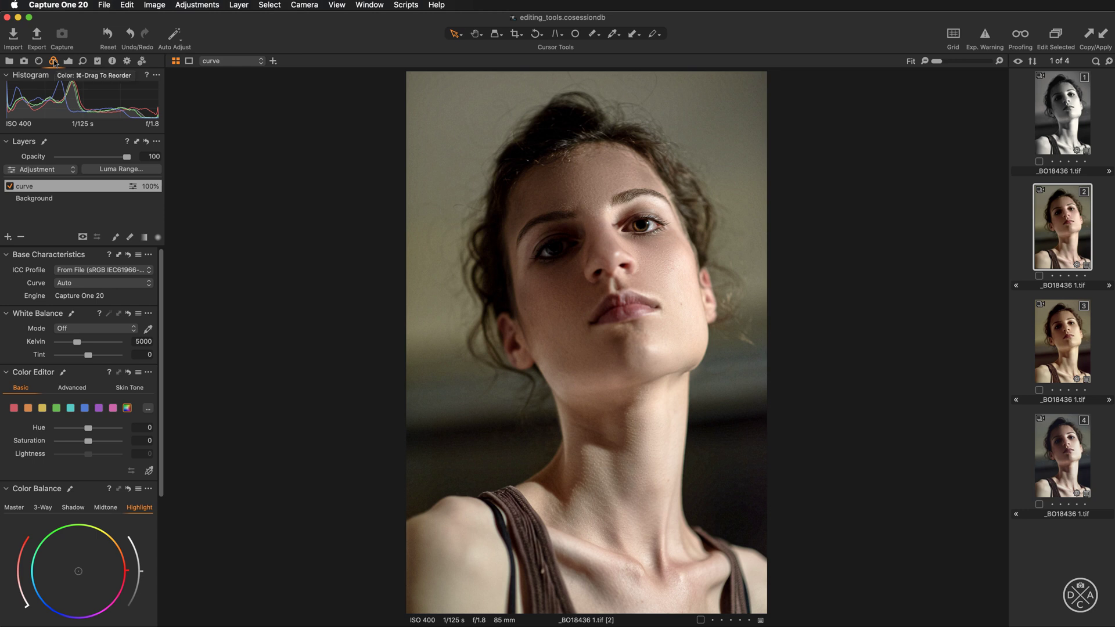
# - Scroll the tools down to Color Balance and hide the thumbnail Browser with Super+Shift+B
pyautogui.scroll(-5, 79, 343)
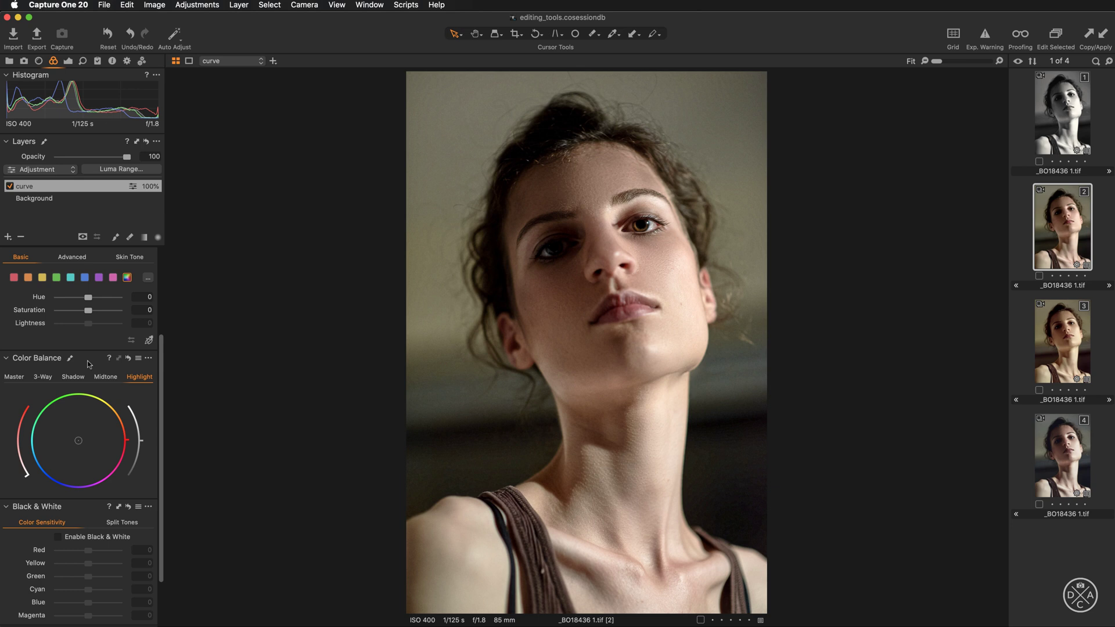
pyautogui.press('super+shift+b')
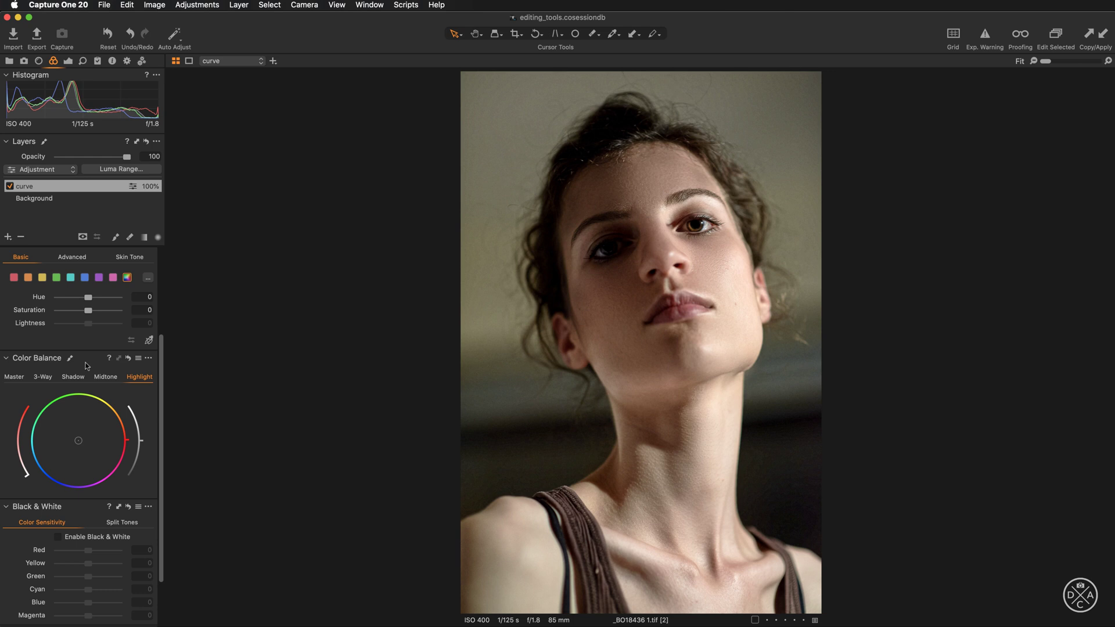
# - Float and enlarge Color Balance, push its Midtone wheel toward yellow-orange, switch to 3-Way, re-dock it
pyautogui.moveTo(87, 361); pyautogui.dragTo(320, 125)
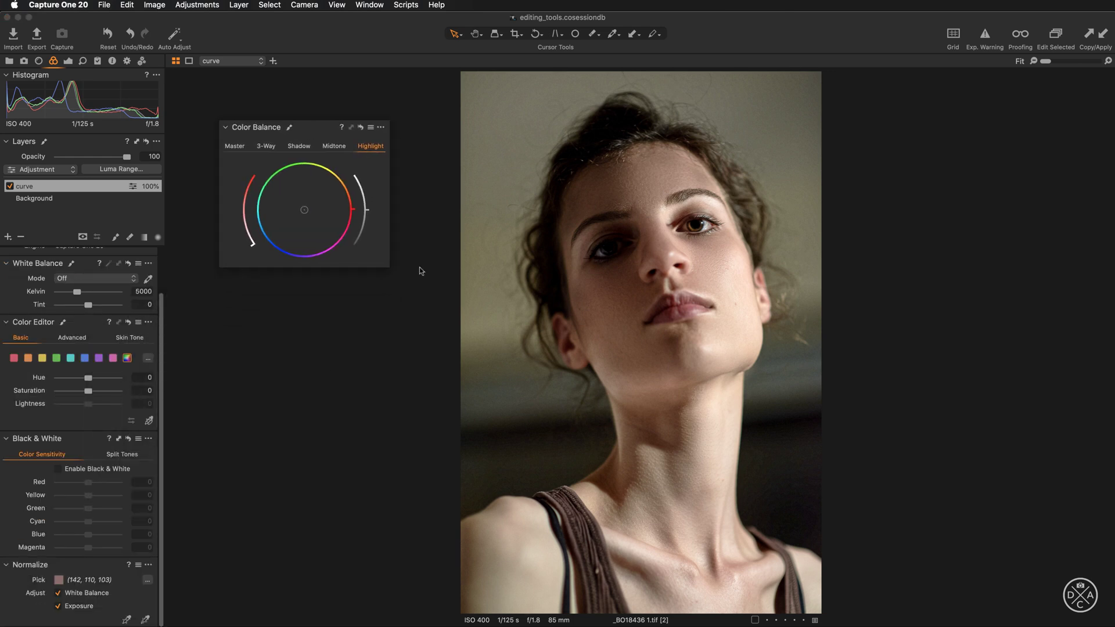
pyautogui.moveTo(391, 269); pyautogui.dragTo(543, 481)
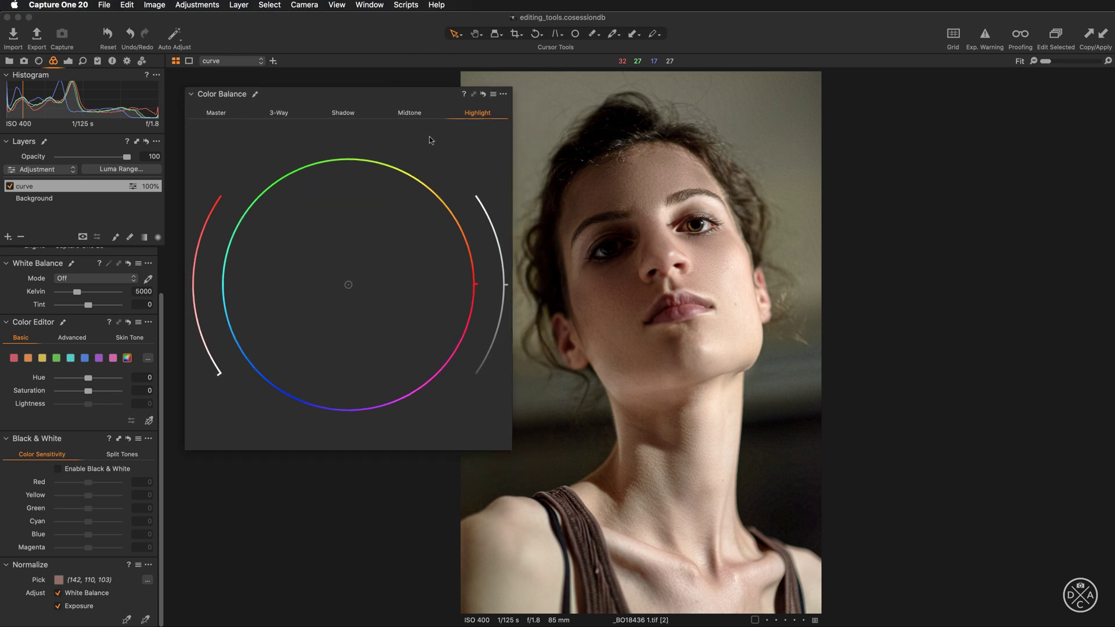
pyautogui.click(409, 112)
pyautogui.moveTo(348, 284)
pyautogui.mouseDown()
pyautogui.moveTo(358, 274)
pyautogui.moveTo(306, 269)
pyautogui.moveTo(298, 279)
pyautogui.moveTo(373, 347)
pyautogui.moveTo(351, 292)
pyautogui.moveTo(366, 286)
pyautogui.mouseUp()
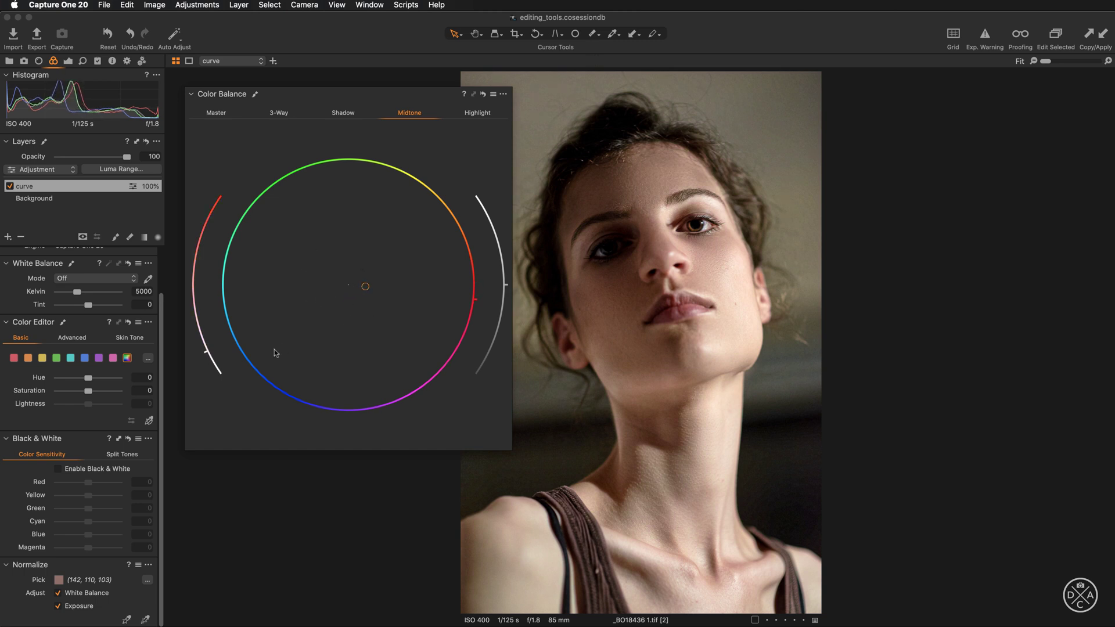
pyautogui.moveTo(207, 354)
pyautogui.mouseDown()
pyautogui.moveTo(197, 270)
pyautogui.moveTo(193, 314)
pyautogui.moveTo(208, 358)
pyautogui.mouseUp()
pyautogui.click(279, 114)
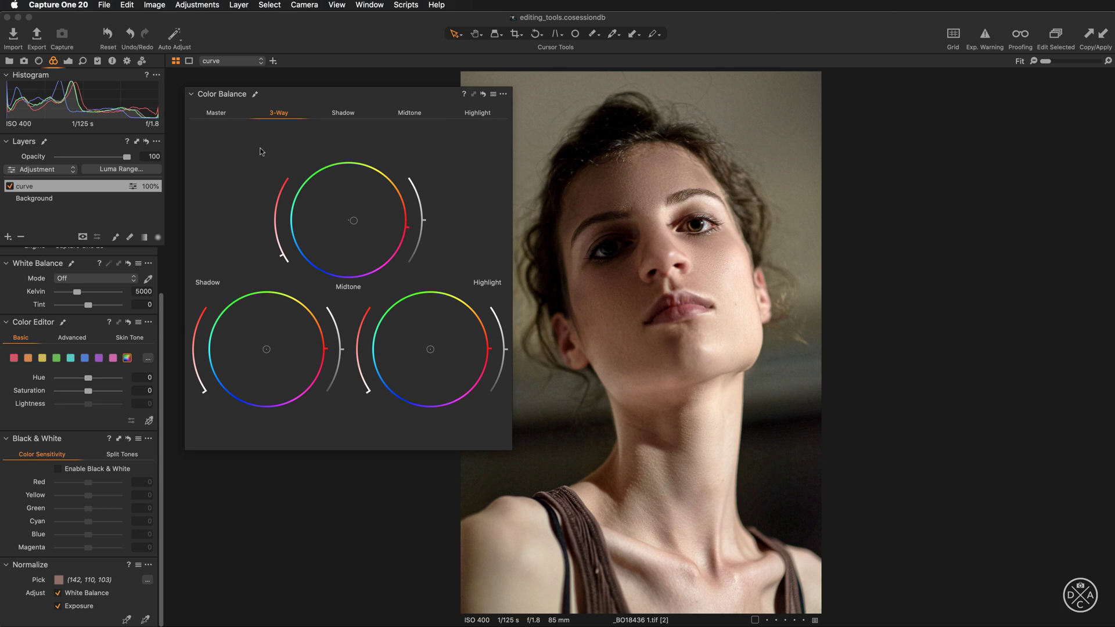
pyautogui.moveTo(407, 93); pyautogui.dragTo(136, 378)
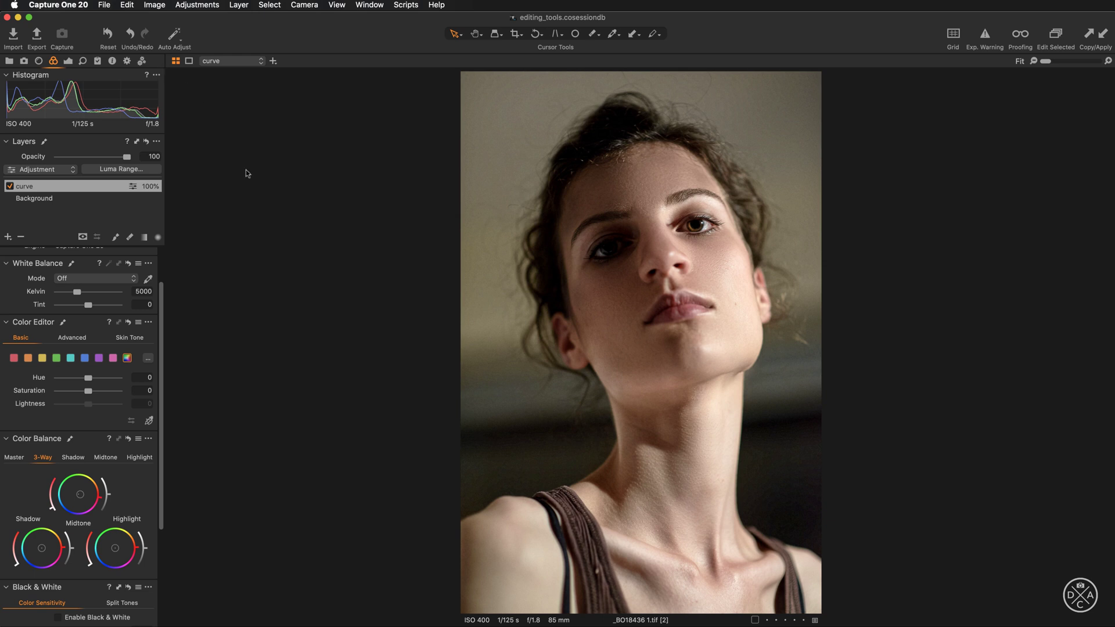
# - Add a custom tool tab named 'Color Grading' and widen the tool panel to show it
pyautogui.rightClick(156, 63)
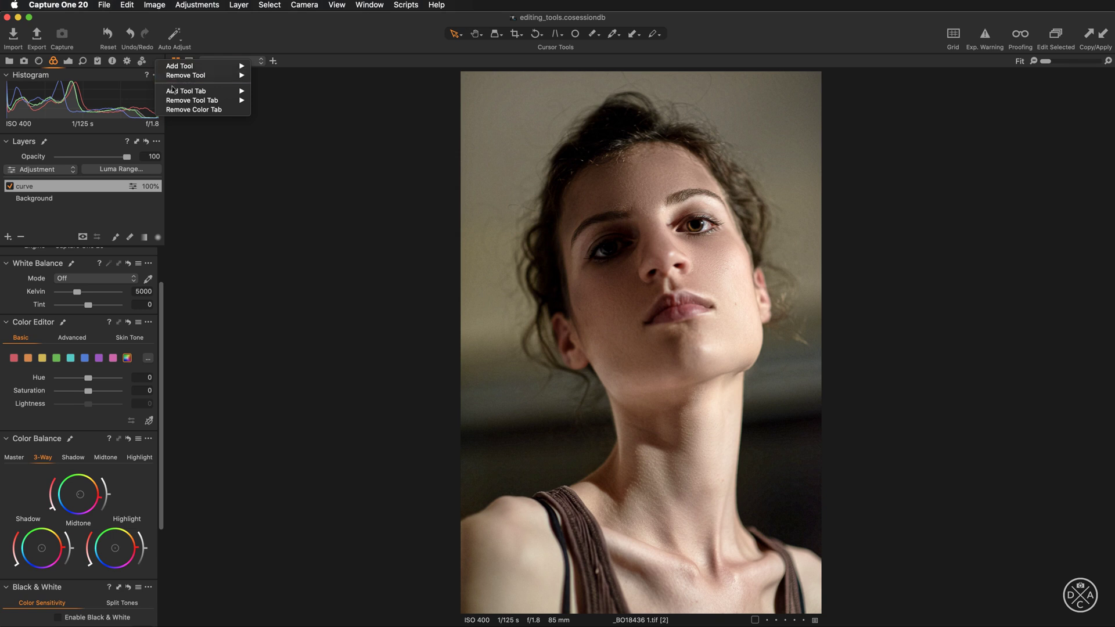
pyautogui.moveTo(174, 90)
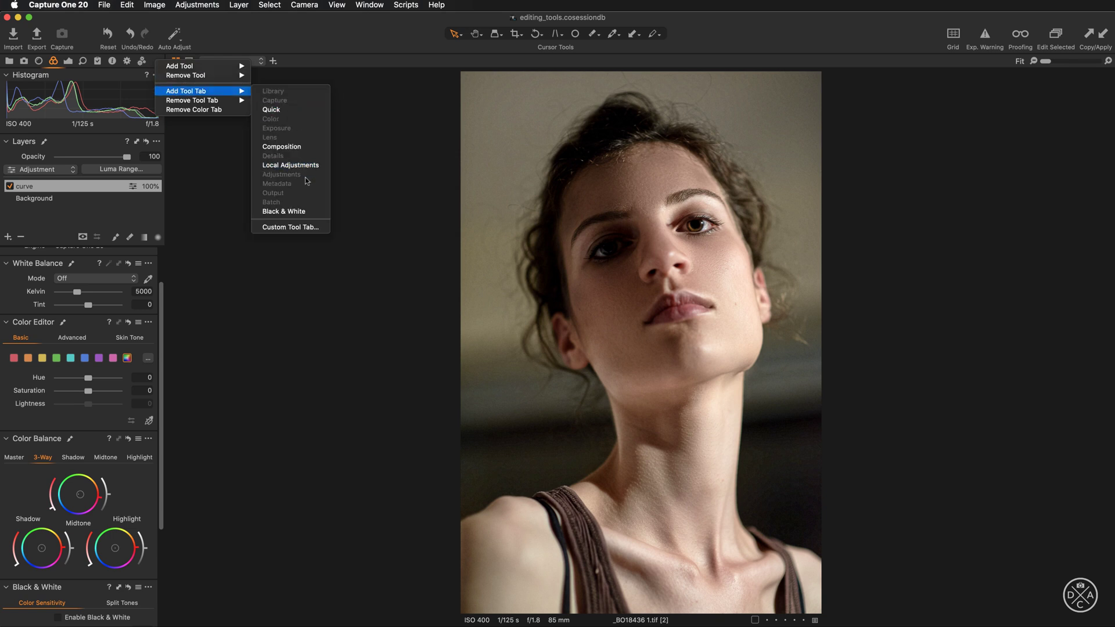
pyautogui.click(318, 228)
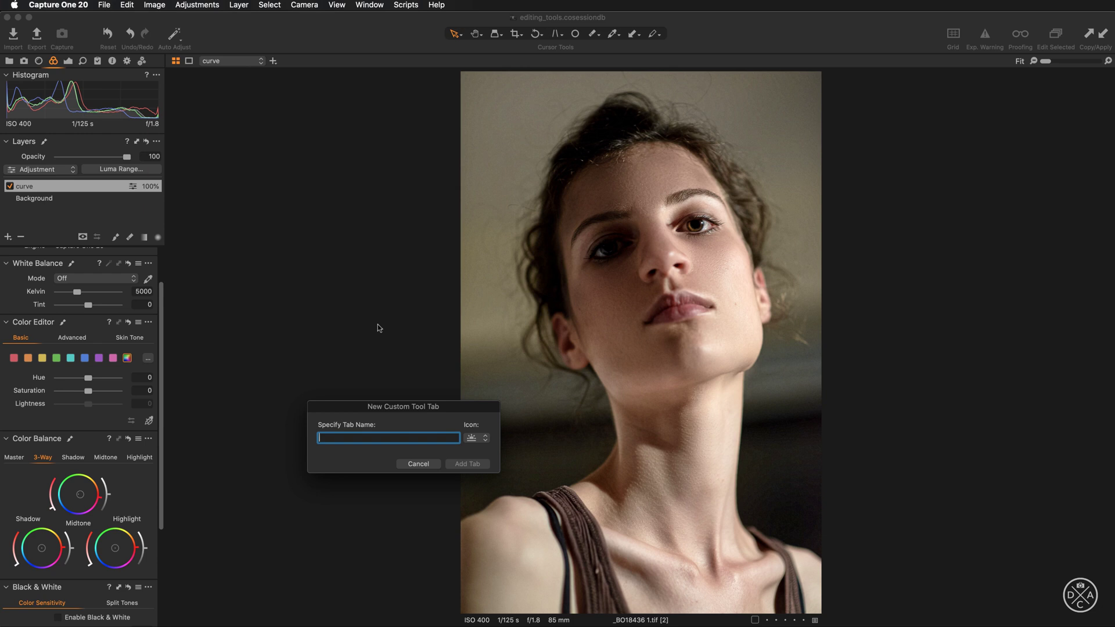
pyautogui.write('Color Grading')
pyautogui.click(477, 465)
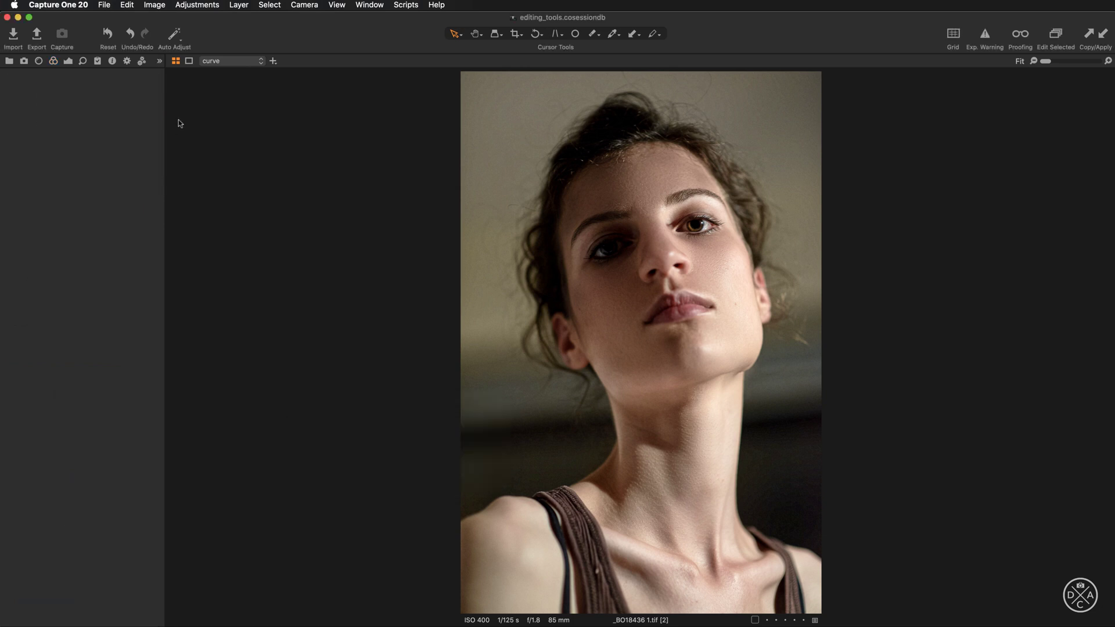
pyautogui.moveTo(166, 108); pyautogui.dragTo(169, 112)
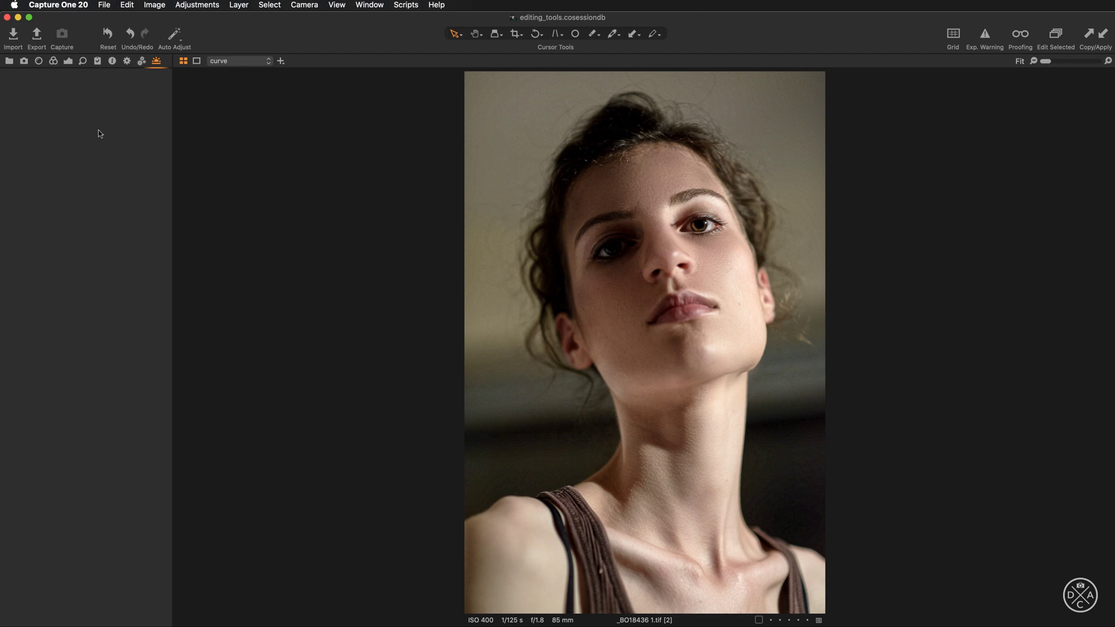
# - Add the Layers tool to the empty Color Grading tab
pyautogui.rightClick(101, 103)
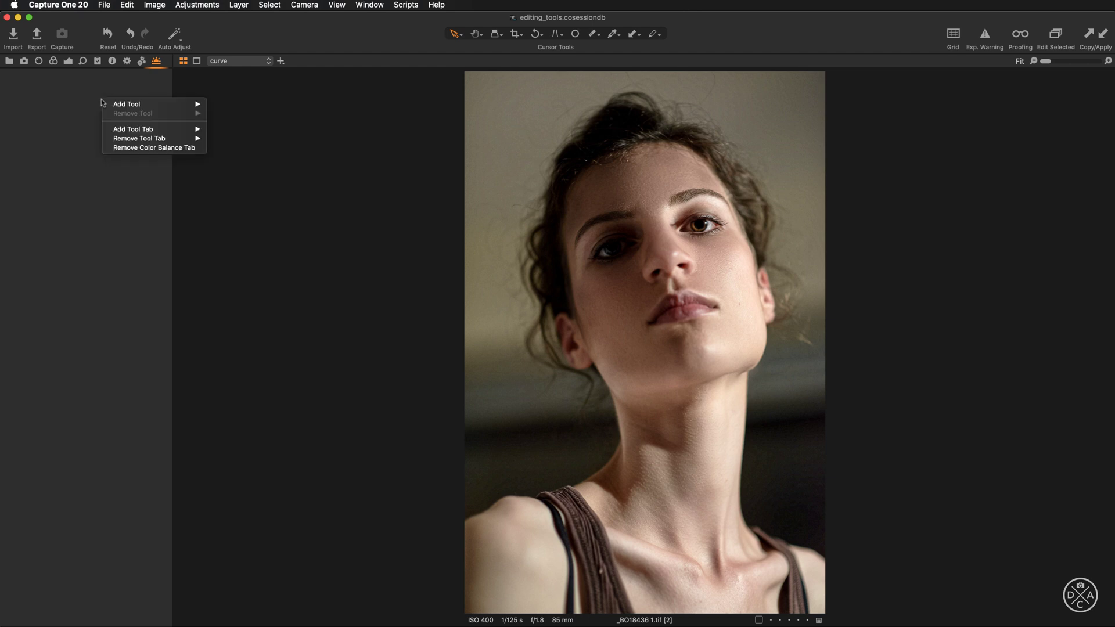
pyautogui.moveTo(122, 106)
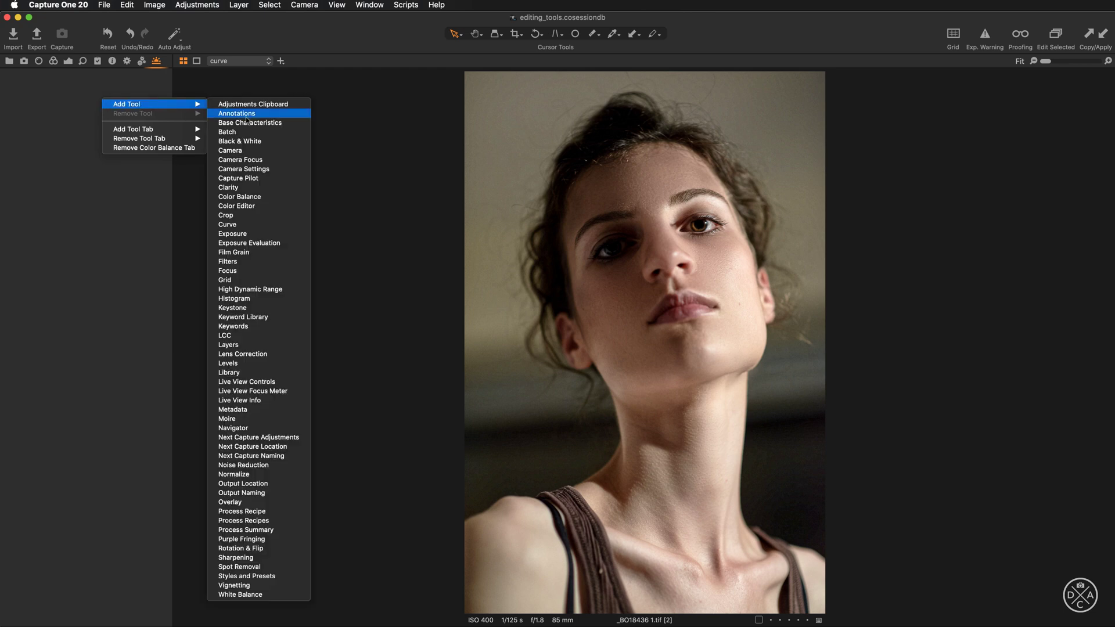
pyautogui.click(255, 345)
# - Add four Color Balance tools to the tab beneath Layers
pyautogui.rightClick(90, 226)
pyautogui.moveTo(116, 232)
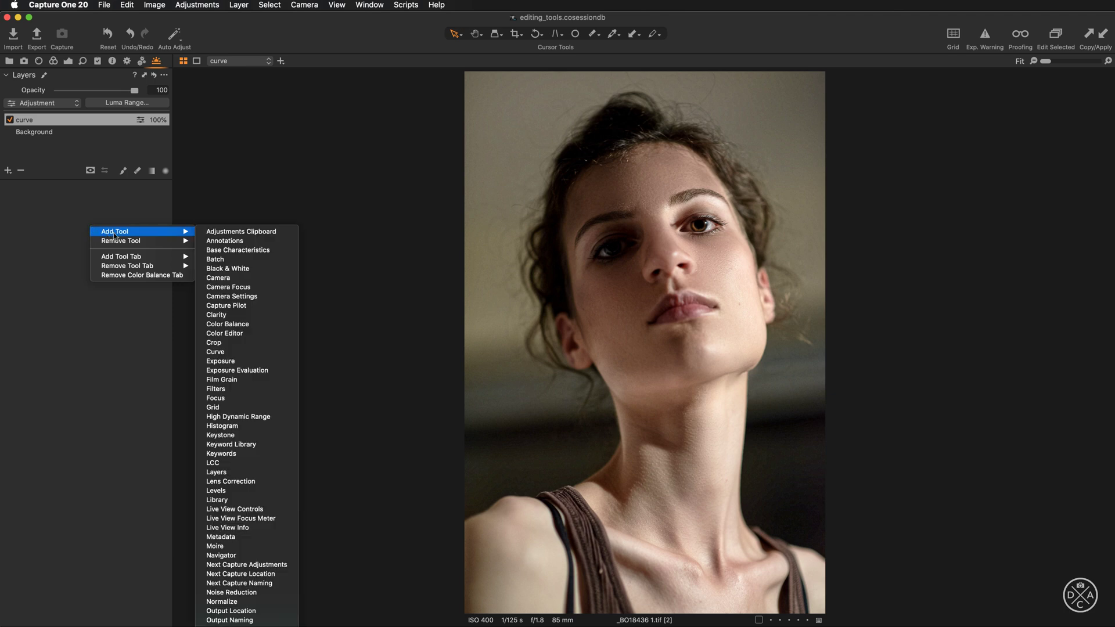
pyautogui.click(234, 324)
pyautogui.rightClick(122, 337)
pyautogui.moveTo(138, 344)
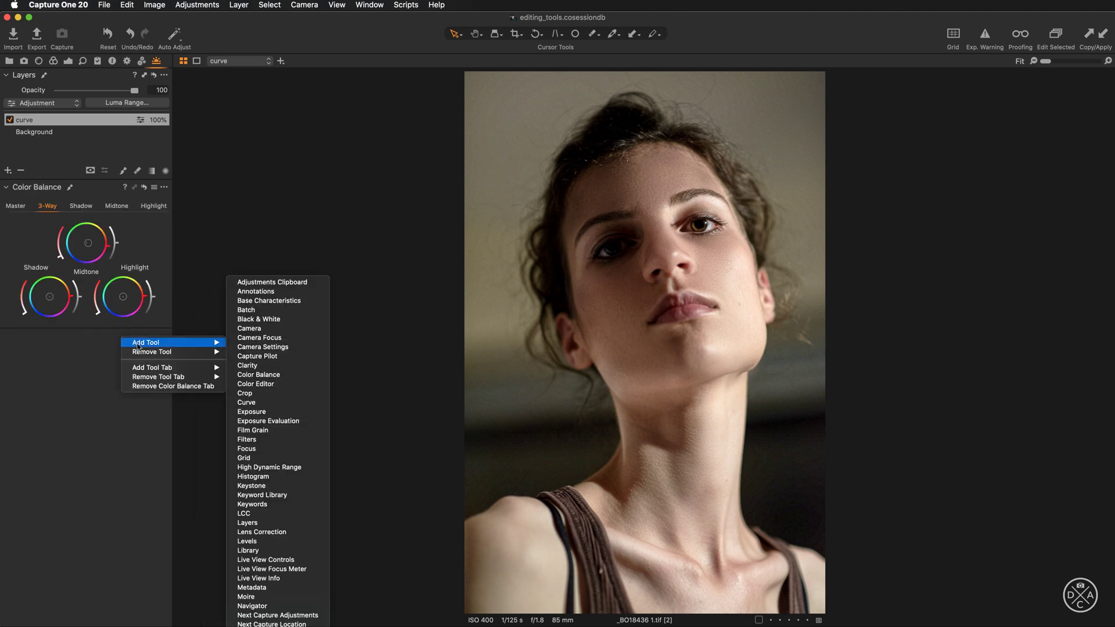
pyautogui.click(271, 376)
pyautogui.rightClick(155, 380)
pyautogui.moveTo(168, 384)
pyautogui.click(305, 418)
pyautogui.rightClick(142, 238)
pyautogui.moveTo(156, 241)
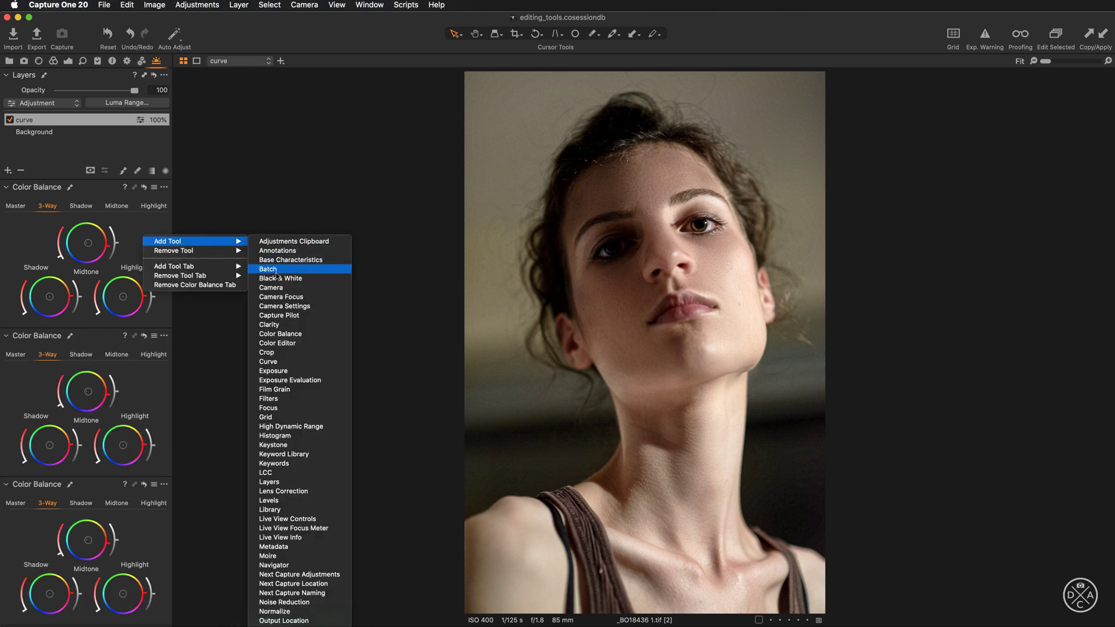
pyautogui.click(293, 335)
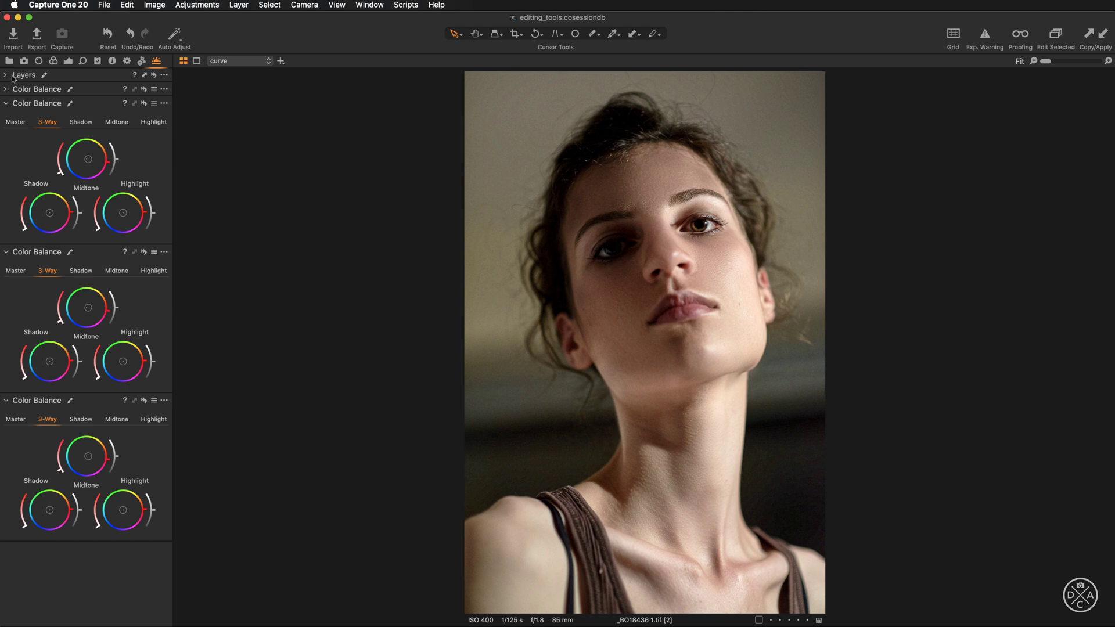
# - Move three Color Balance tools into the scrollable area and expand the Layers tool
pyautogui.moveTo(18, 89); pyautogui.dragTo(81, 175)
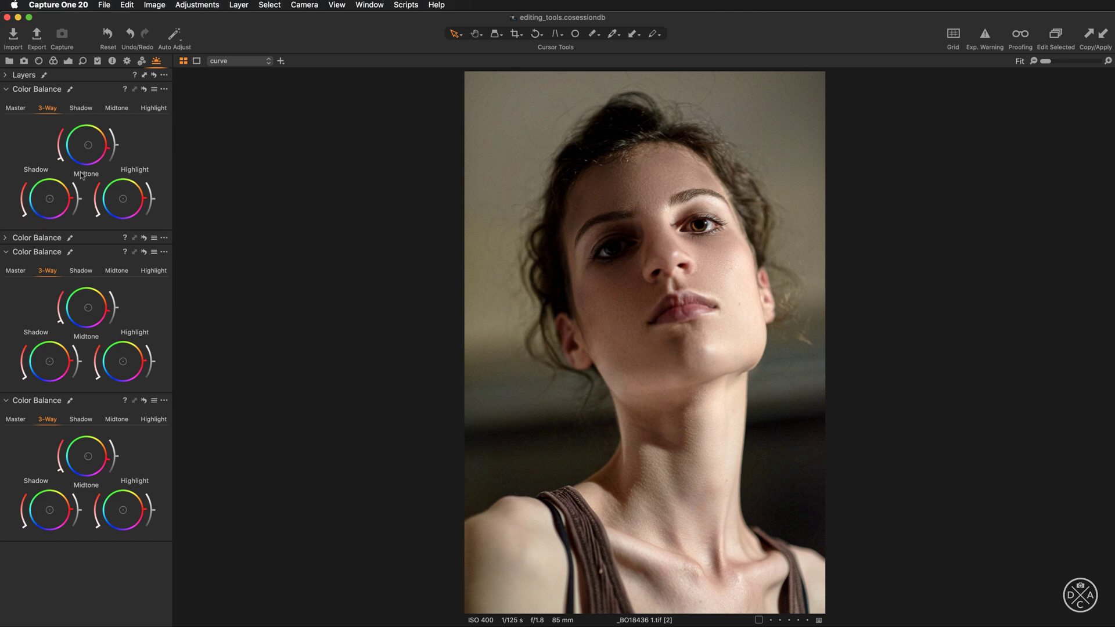
pyautogui.click(165, 90)
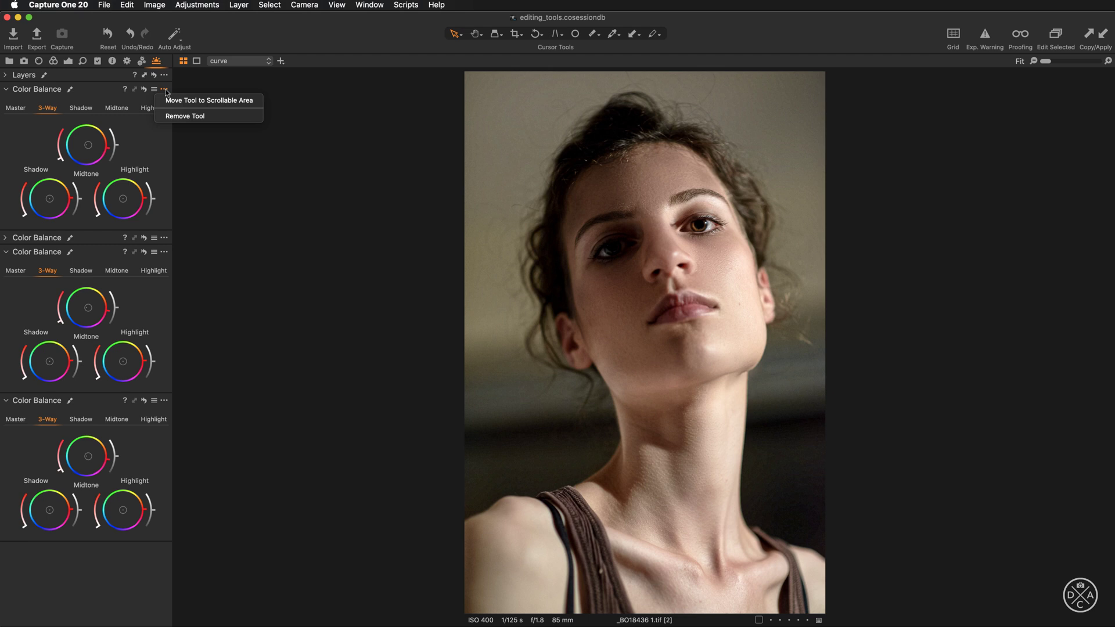
pyautogui.click(178, 100)
pyautogui.click(164, 104)
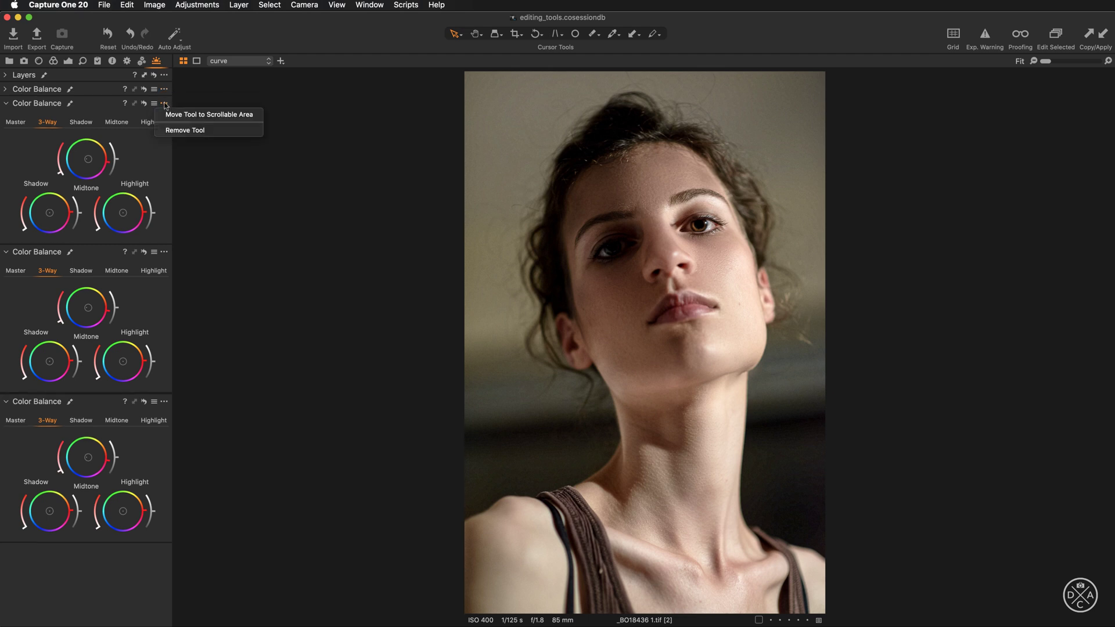
pyautogui.click(176, 115)
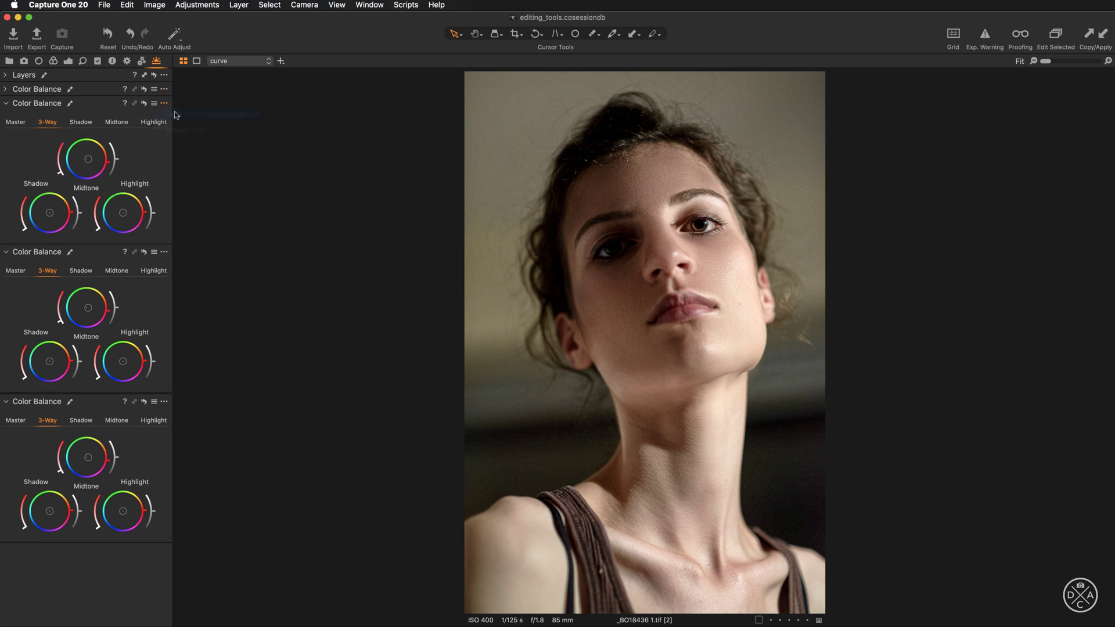
pyautogui.click(165, 238)
pyautogui.click(178, 250)
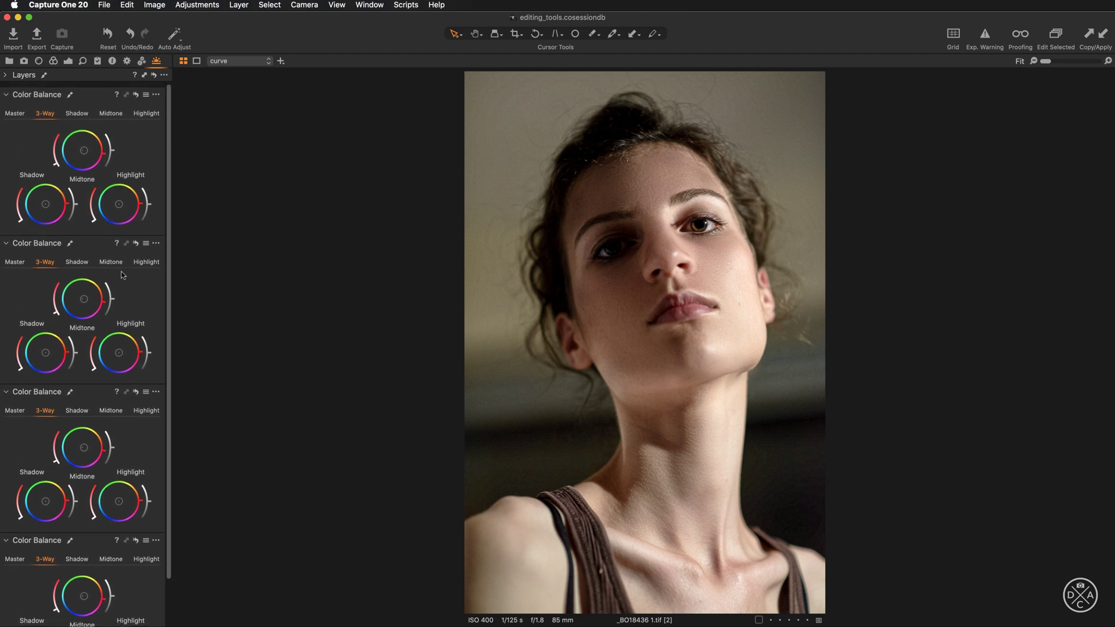
pyautogui.click(6, 76)
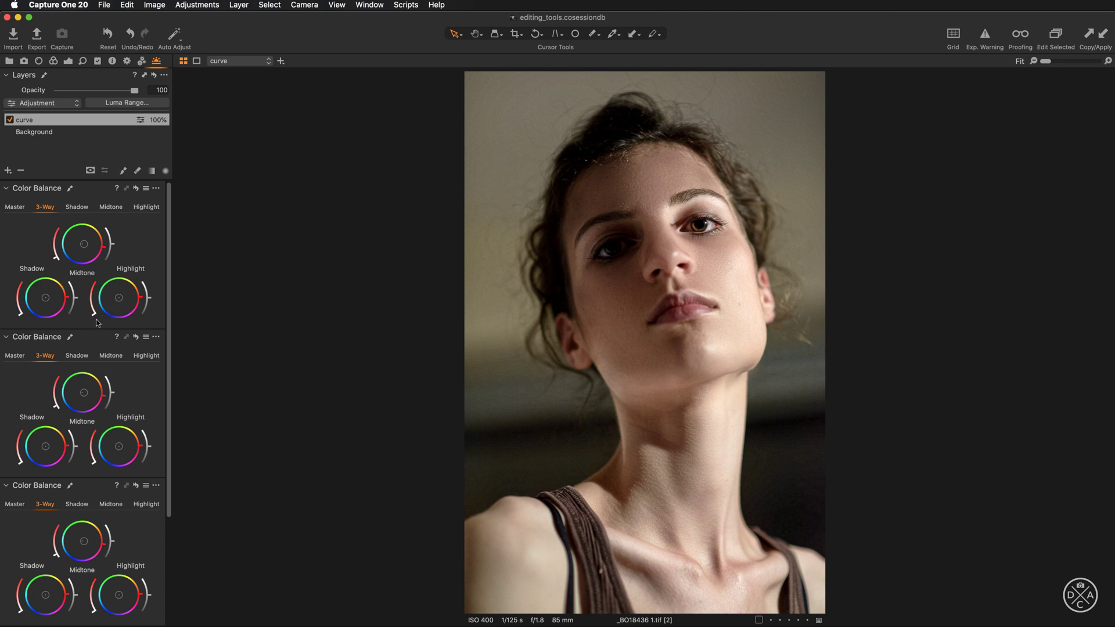
# - Set the first two Color Balance tools to single Shadow and Midtone wheels
pyautogui.scroll(-1, 97, 322)
pyautogui.scroll(2, 97, 322)
pyautogui.scroll(-1, 97, 323)
pyautogui.scroll(-2, 137, 256)
pyautogui.scroll(3, 137, 256)
pyautogui.scroll(-1, 137, 256)
pyautogui.click(76, 208)
pyautogui.click(108, 356)
# - Set the remaining Color Balance tools to Highlight and Master wheels
pyautogui.scroll(-5, 134, 383)
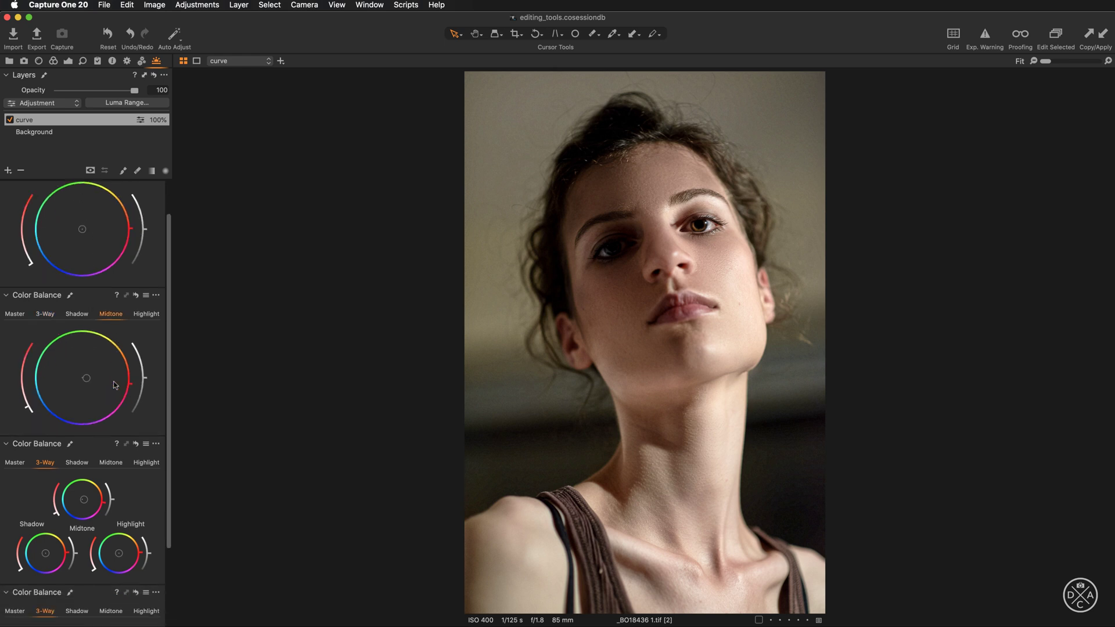
pyautogui.click(152, 388)
pyautogui.scroll(-2, 119, 415)
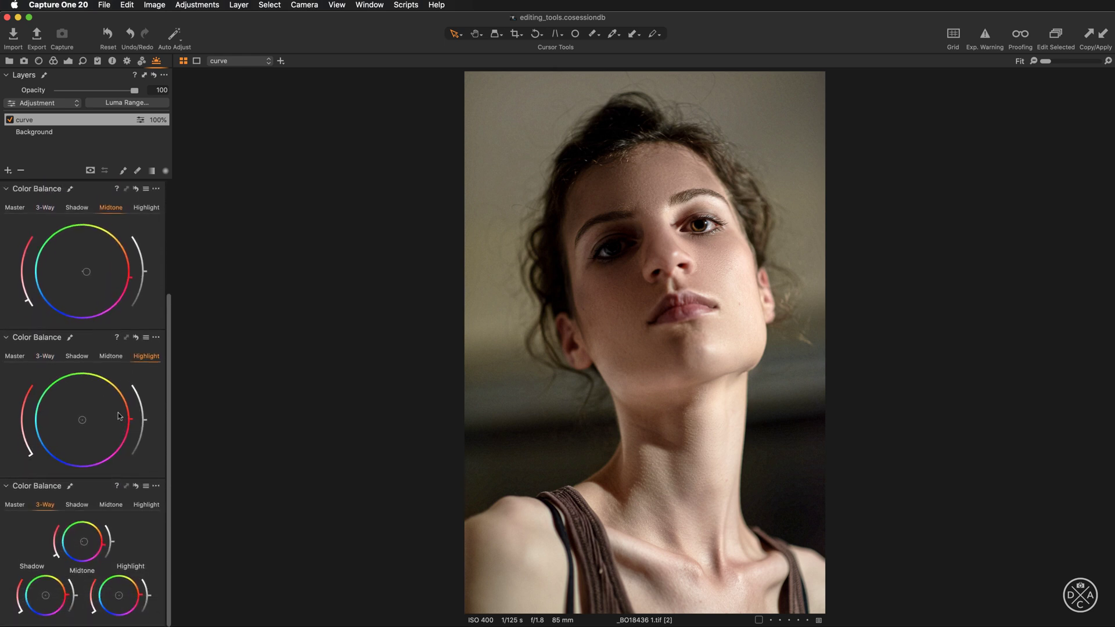
pyautogui.click(14, 508)
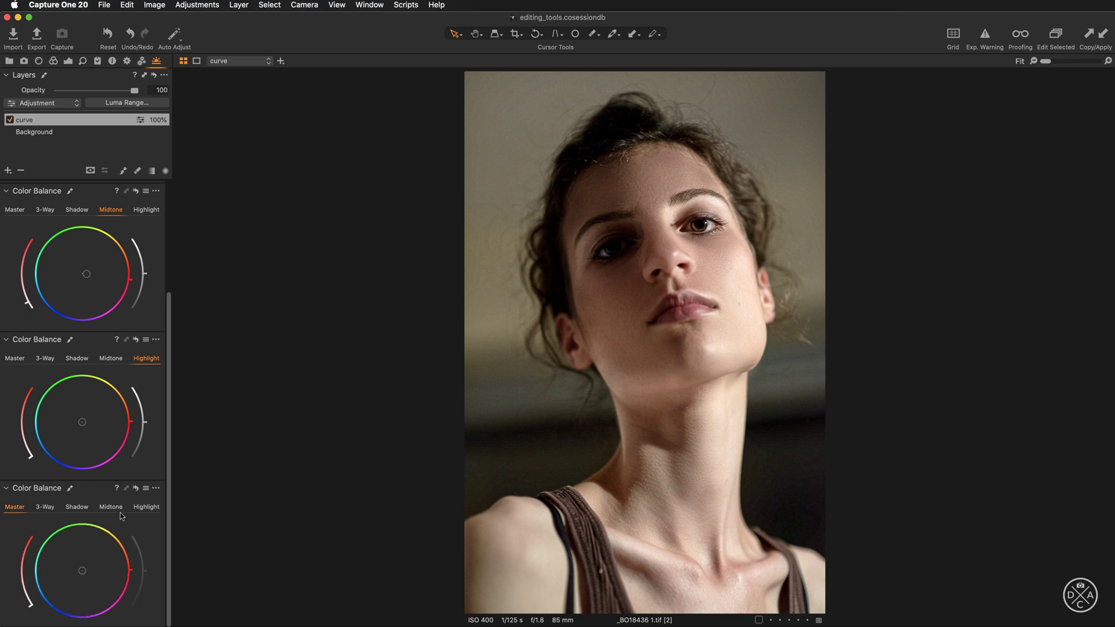
pyautogui.scroll(5, 121, 516)
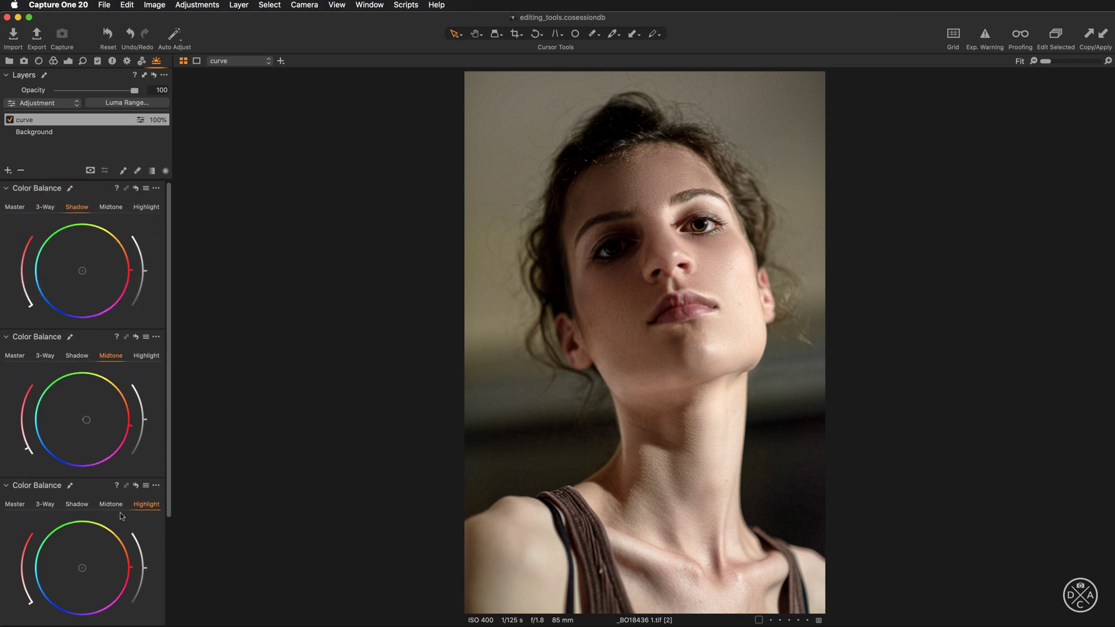
pyautogui.scroll(-3, 121, 516)
pyautogui.scroll(3, 121, 516)
pyautogui.scroll(2, 96, 292)
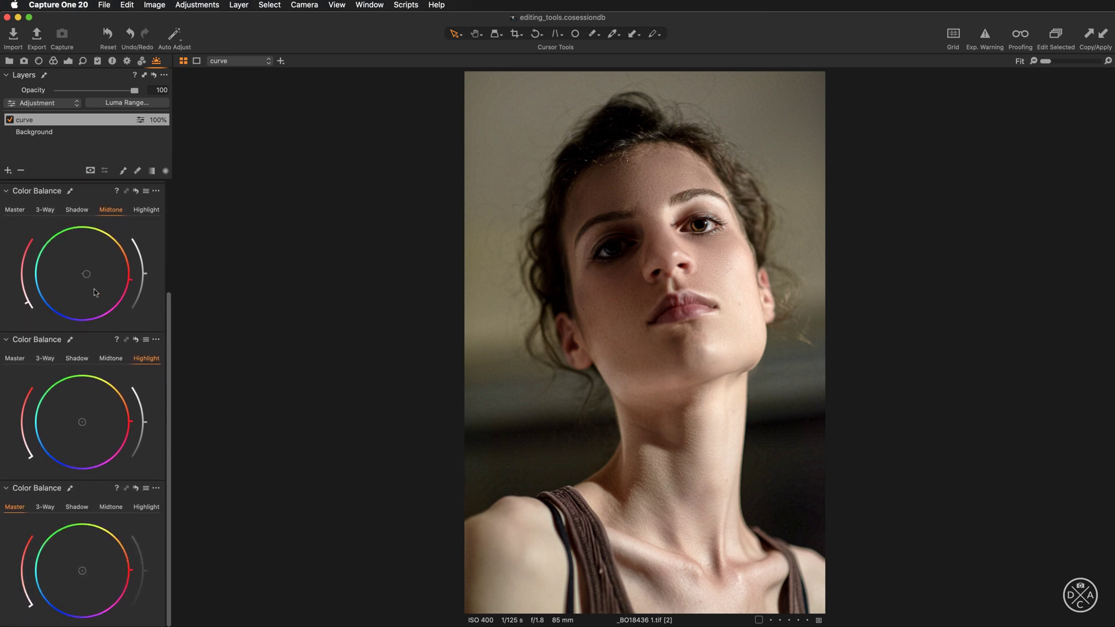
pyautogui.scroll(-2, 96, 292)
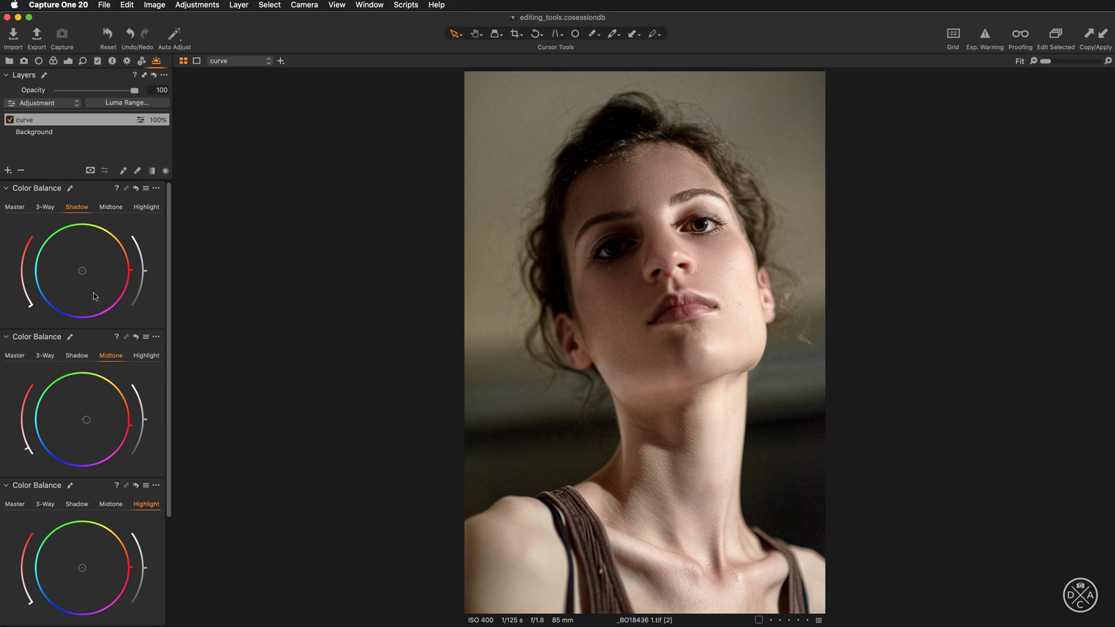
pyautogui.click(376, 6)
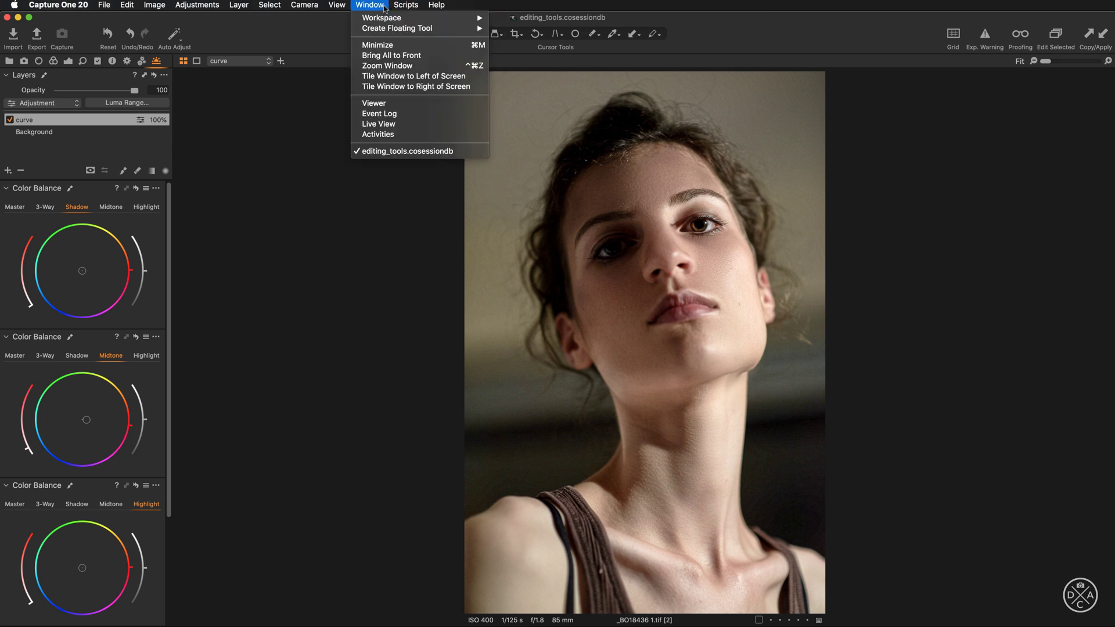
pyautogui.moveTo(379, 18)
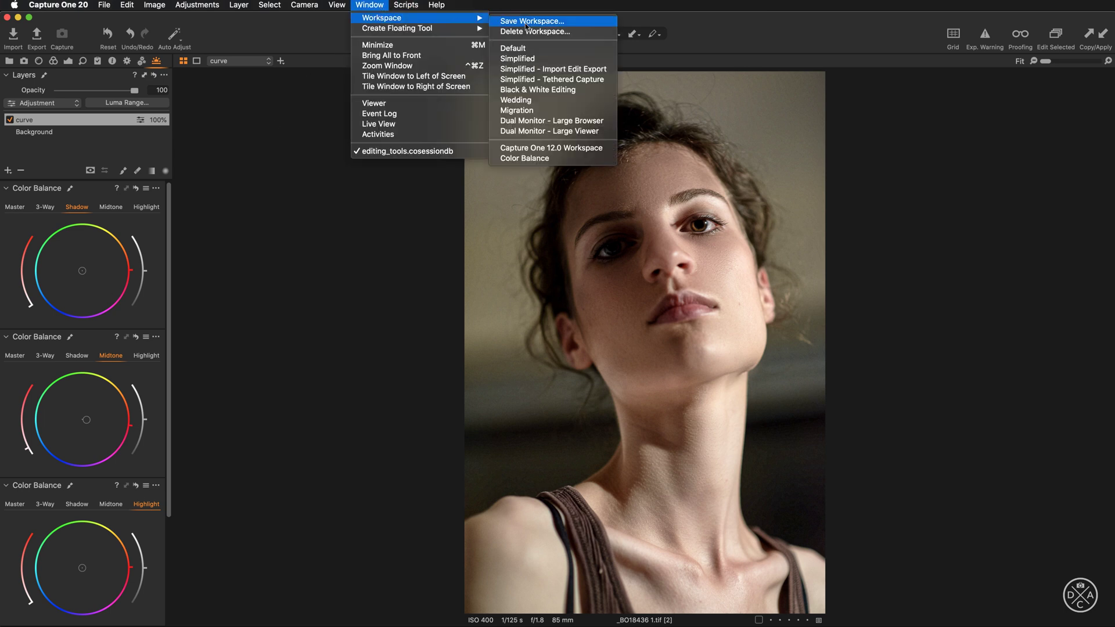
pyautogui.click(266, 173)
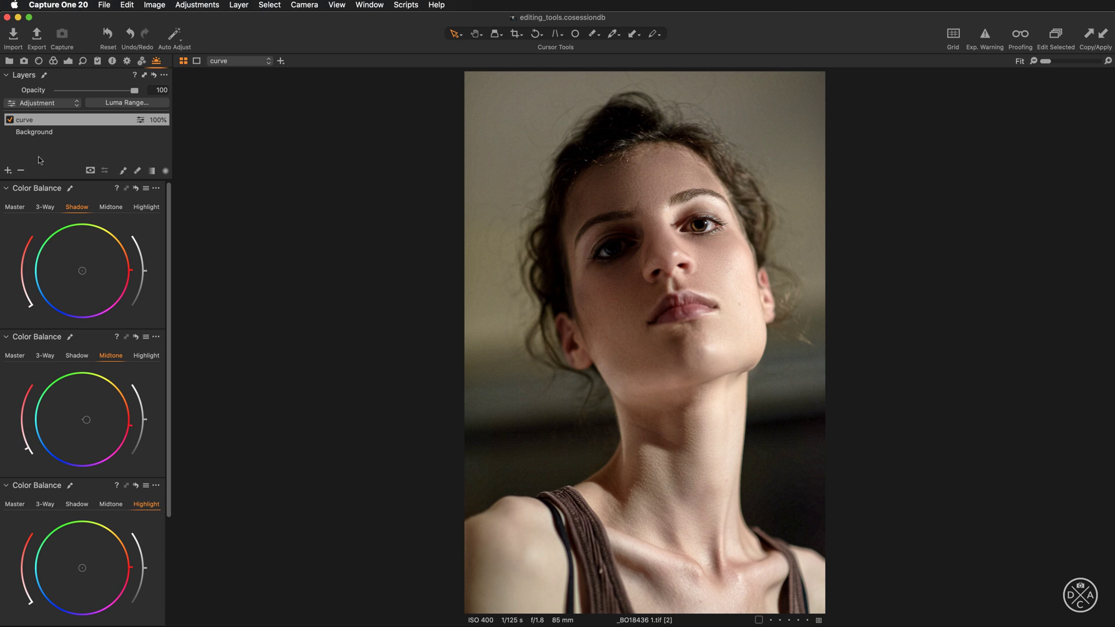
# - Add a New Filled Layer above curve and rename it 'color grading'
pyautogui.click(8, 172)
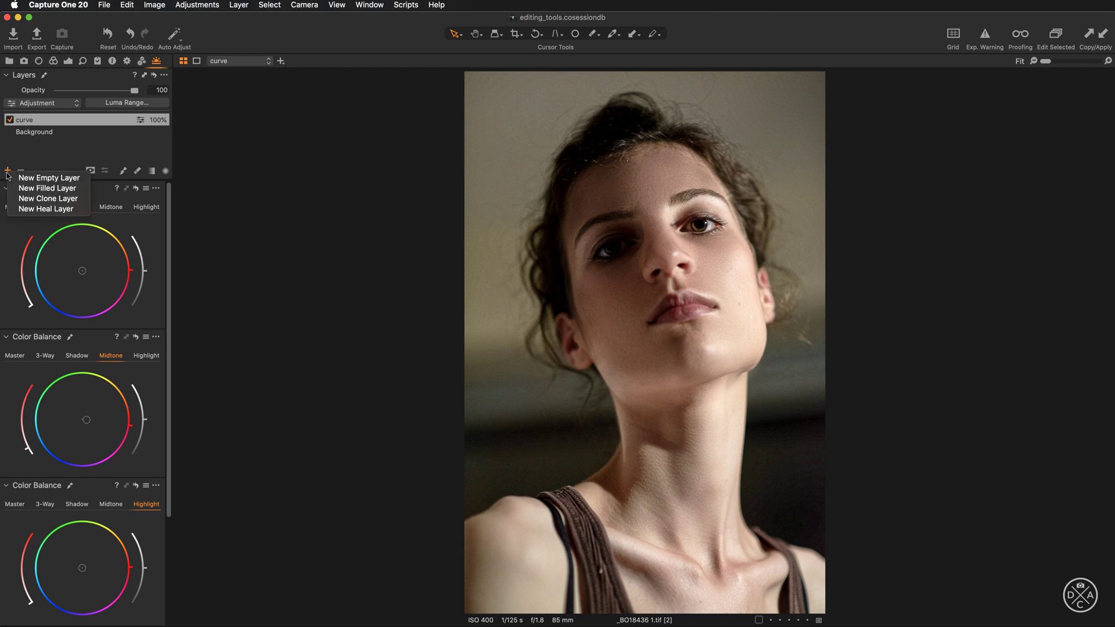
pyautogui.click(30, 187)
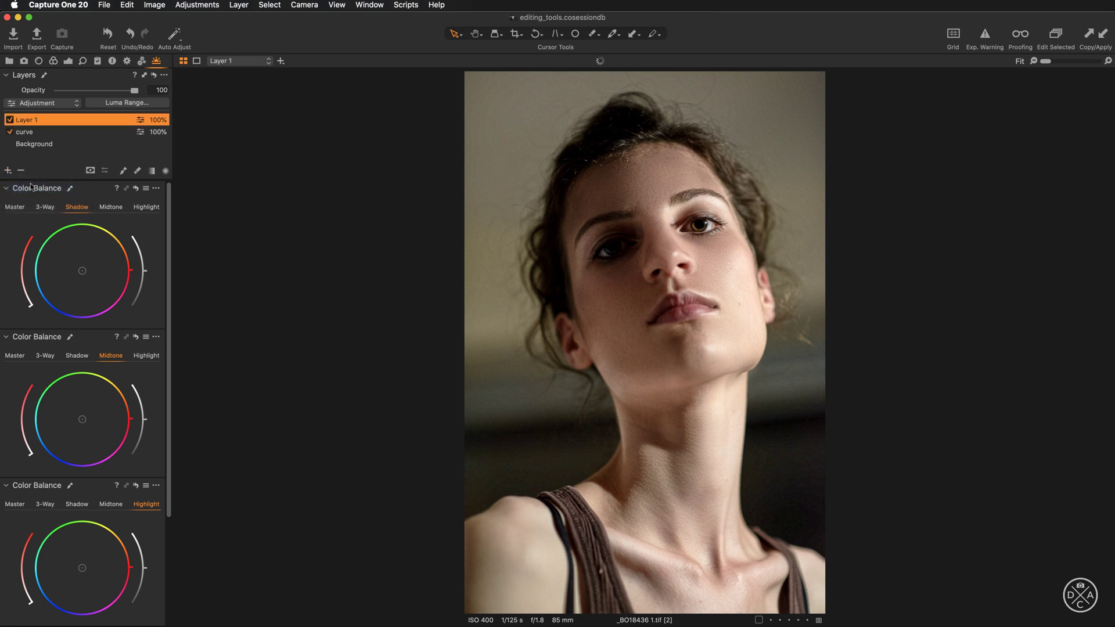
pyautogui.doubleClick(30, 121)
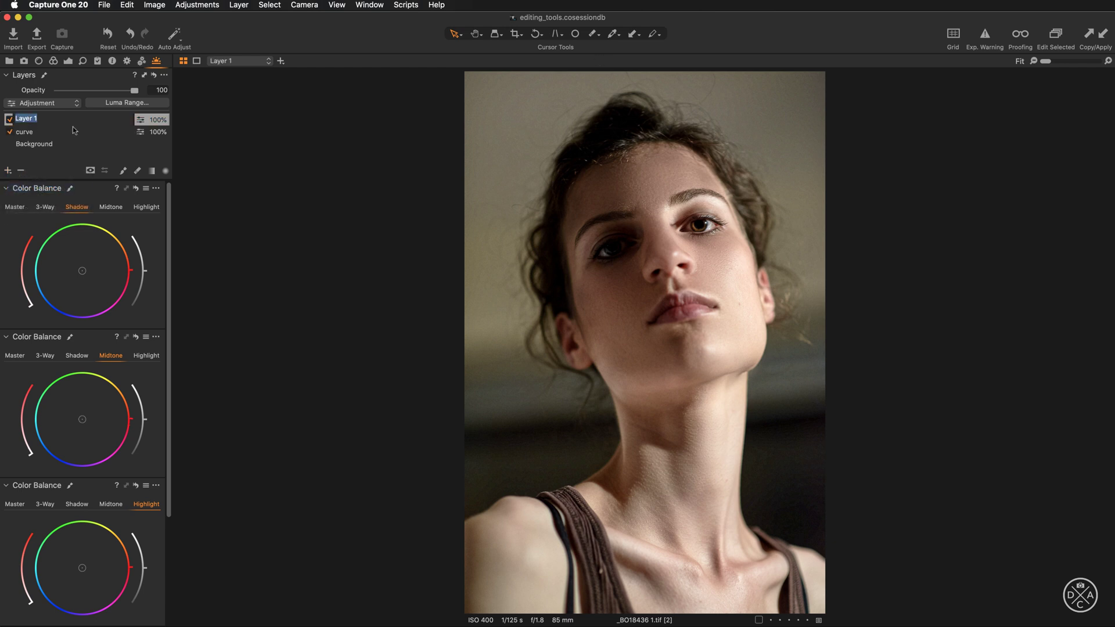
pyautogui.write('color grading')
pyautogui.press('Return')
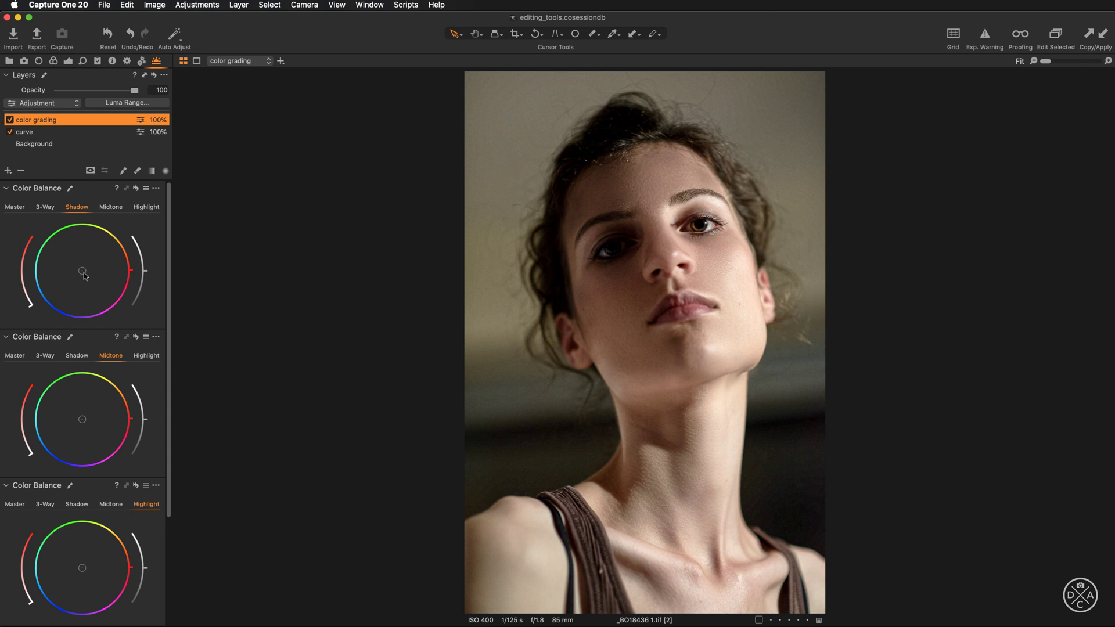
# - Drag the Shadow wheel point toward red-magenta to warm the portrait's shadows
pyautogui.moveTo(85, 275)
pyautogui.mouseDown()
pyautogui.moveTo(88, 293)
pyautogui.moveTo(70, 290)
pyautogui.moveTo(65, 255)
pyautogui.moveTo(55, 259)
pyautogui.moveTo(65, 291)
pyautogui.moveTo(88, 288)
pyautogui.moveTo(88, 274)
pyautogui.mouseUp()
pyautogui.moveTo(88, 274)
pyautogui.mouseDown()
pyautogui.moveTo(113, 283)
pyautogui.moveTo(88, 273)
pyautogui.mouseUp()
pyautogui.moveTo(88, 274); pyautogui.dragTo(89, 272)
pyautogui.moveTo(89, 274)
pyautogui.mouseDown()
pyautogui.moveTo(116, 275)
pyautogui.moveTo(89, 272)
pyautogui.mouseUp()
# - Fine-tune the shadow tint, strengthen its red saturation and raise shadow lightness slightly
pyautogui.press('Right')
pyautogui.press('Right')
pyautogui.press('Left')
pyautogui.press('Left')
pyautogui.press('Left')
pyautogui.press('Left')
pyautogui.moveTo(21, 286)
pyautogui.mouseDown()
pyautogui.moveTo(24, 244)
pyautogui.moveTo(21, 320)
pyautogui.moveTo(15, 289)
pyautogui.mouseUp()
pyautogui.moveTo(146, 271)
pyautogui.mouseDown()
pyautogui.moveTo(148, 244)
pyautogui.moveTo(150, 286)
pyautogui.mouseUp()
# - Tint the midtones toward orange with adjusted strength, then push the highlights toward yellow
pyautogui.moveTo(83, 418)
pyautogui.mouseDown()
pyautogui.moveTo(98, 417)
pyautogui.moveTo(95, 404)
pyautogui.mouseUp()
pyautogui.moveTo(88, 410); pyautogui.dragTo(92, 410)
pyautogui.moveTo(20, 435)
pyautogui.mouseDown()
pyautogui.moveTo(23, 459)
pyautogui.moveTo(22, 424)
pyautogui.moveTo(21, 454)
pyautogui.moveTo(21, 438)
pyautogui.mouseUp()
pyautogui.scroll(-5, 96, 446)
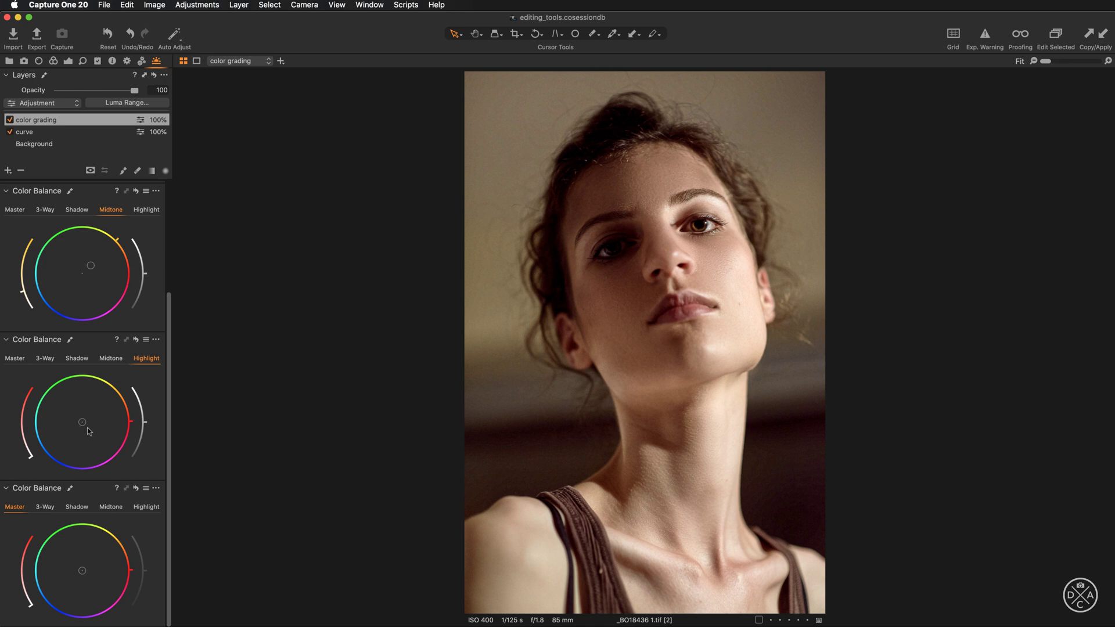
pyautogui.moveTo(81, 422)
pyautogui.mouseDown()
pyautogui.moveTo(83, 402)
pyautogui.moveTo(63, 424)
pyautogui.moveTo(76, 418)
pyautogui.mouseUp()
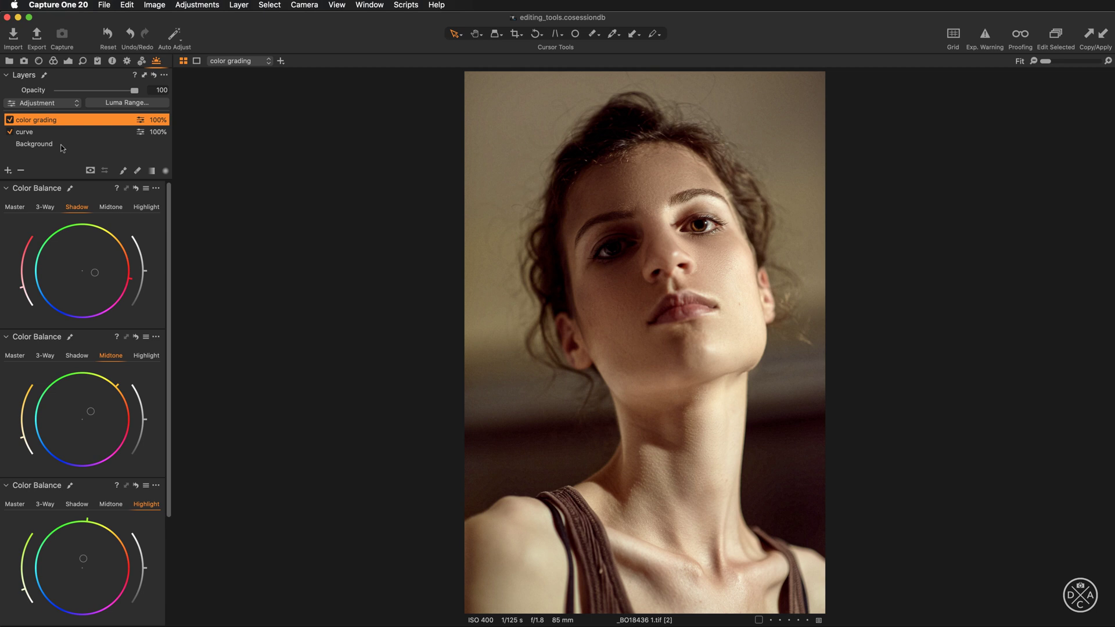
pyautogui.click(9, 120)
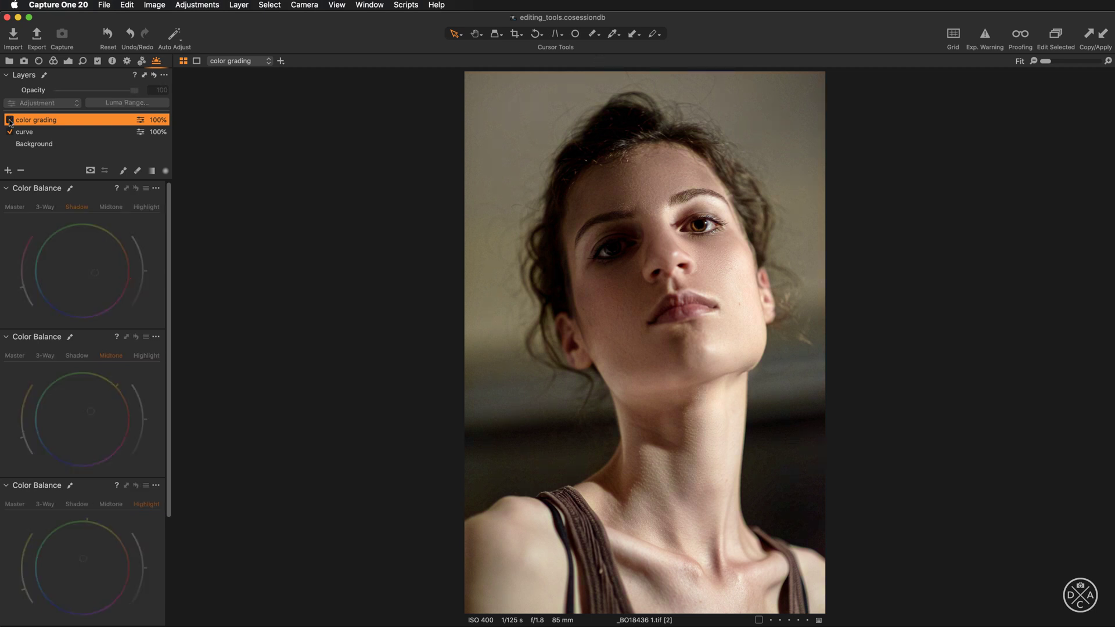
pyautogui.click(9, 121)
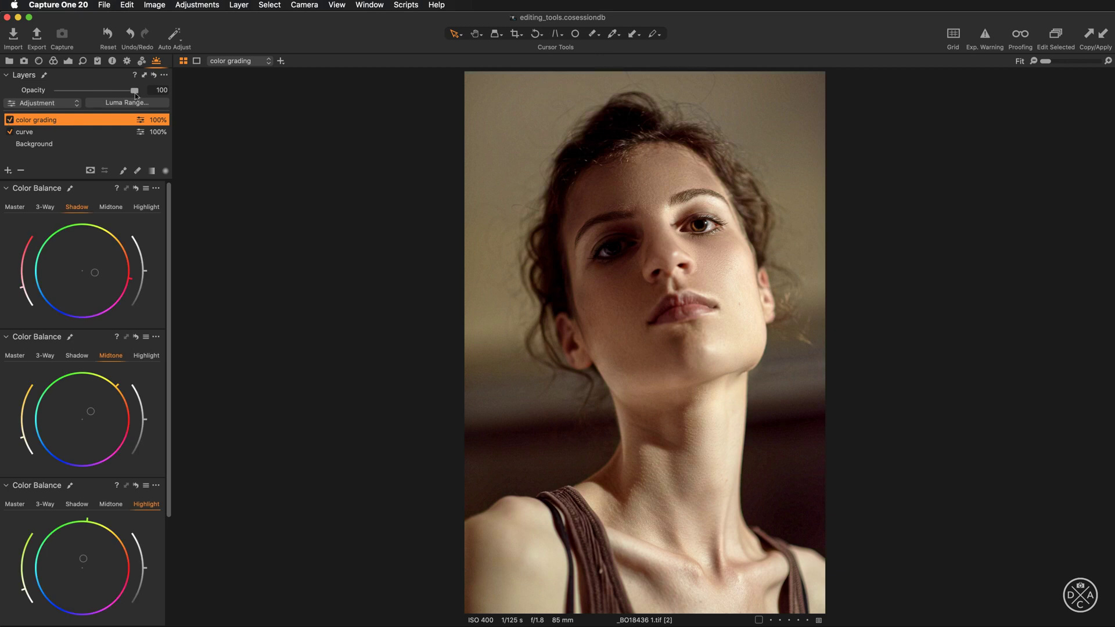
pyautogui.moveTo(134, 91); pyautogui.dragTo(121, 91)
pyautogui.moveTo(120, 91); pyautogui.dragTo(134, 91)
# - Reset the shadow, midtone and highlight tints, then hide the color grading layer
pyautogui.click(136, 189)
pyautogui.click(11, 120)
pyautogui.click(8, 171)
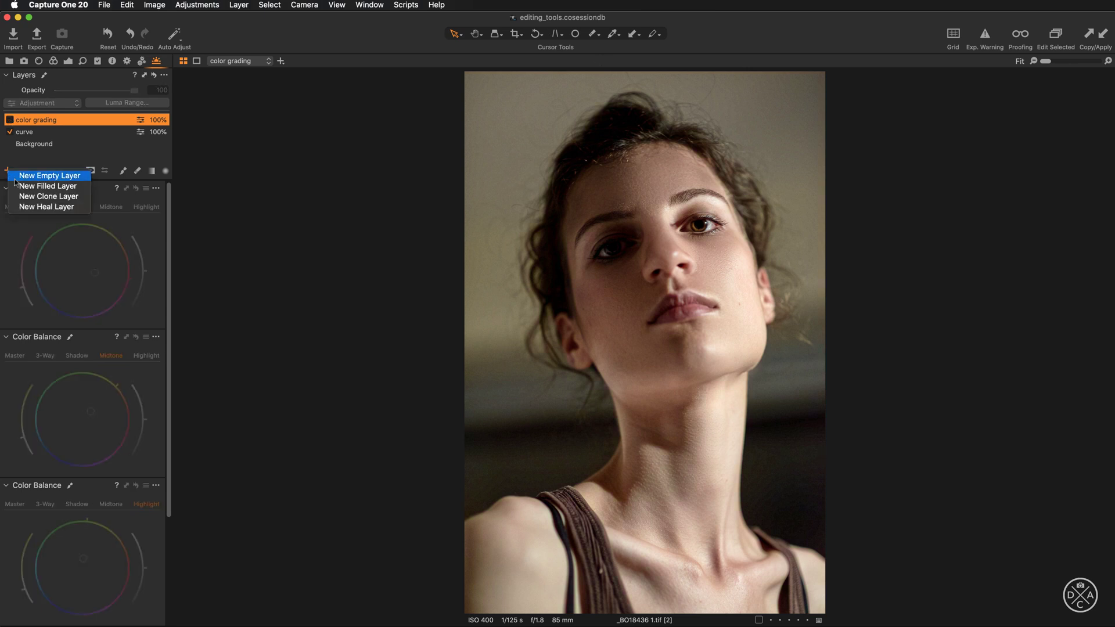
# - Add a new filled adjustment layer named 'color grading 2'
pyautogui.click(46, 186)
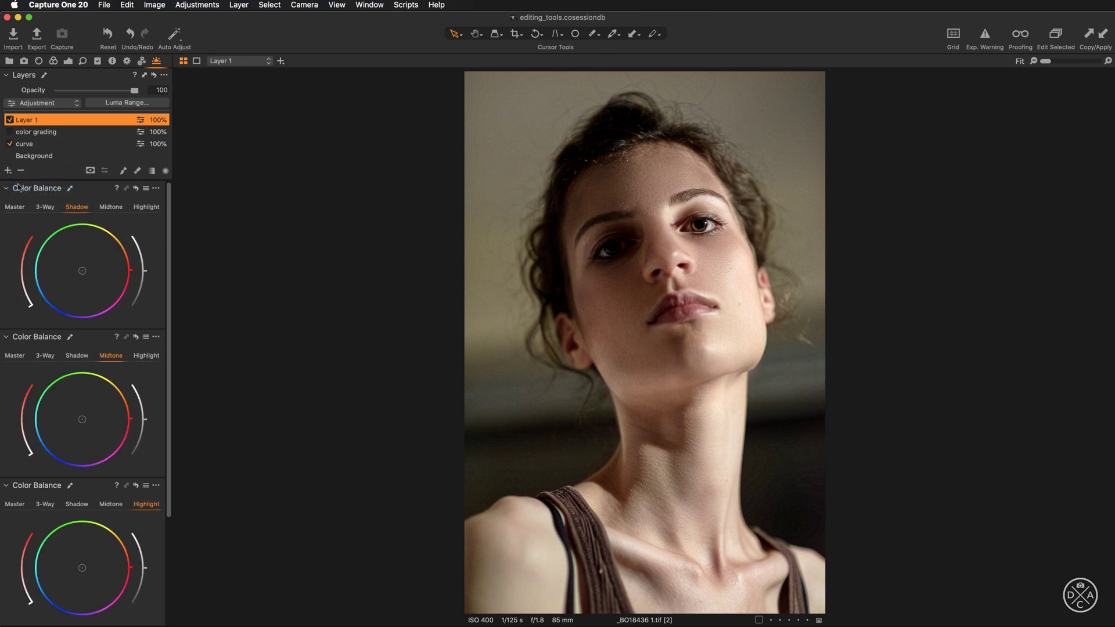
pyautogui.doubleClick(26, 118)
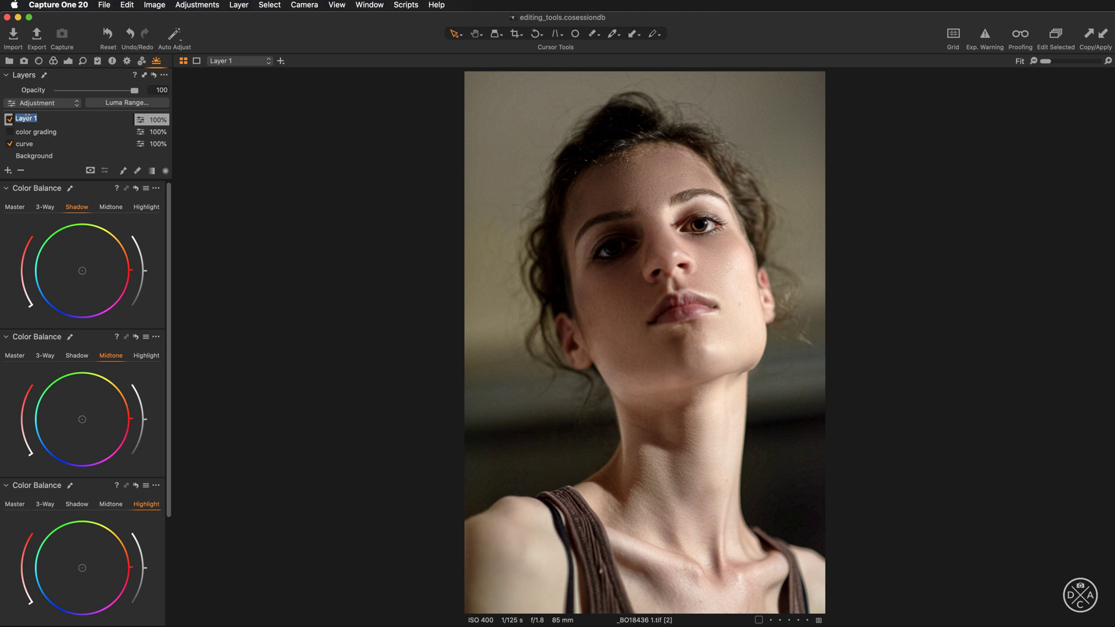
pyautogui.write('color grading 2')
pyautogui.press('Return')
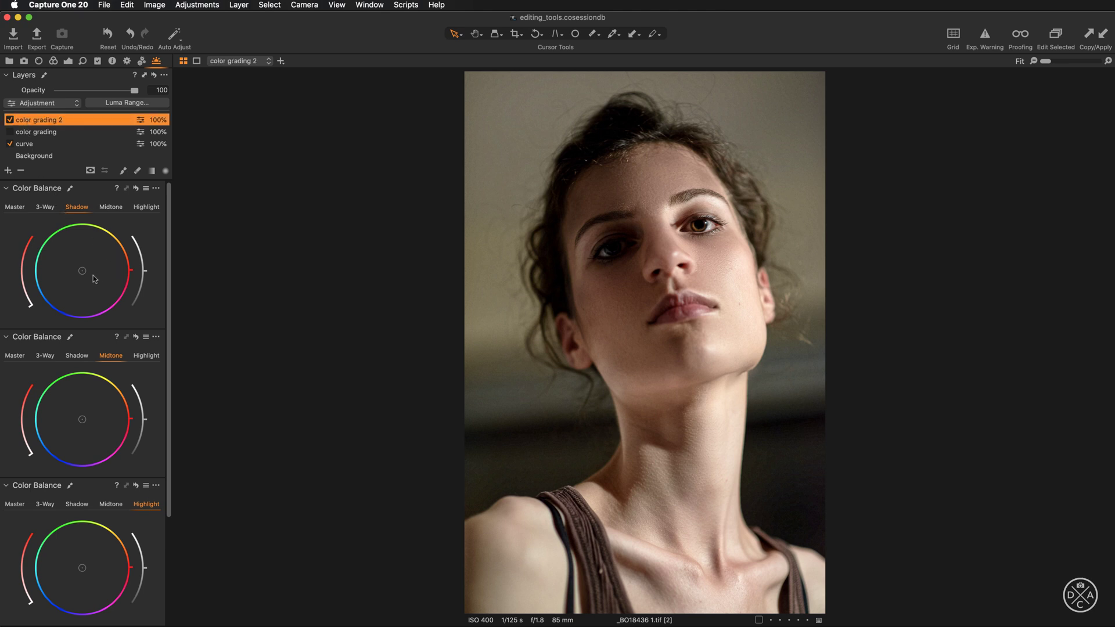
# - Tint the shadows and midtones toward blue in Color Balance
pyautogui.moveTo(82, 276); pyautogui.dragTo(23, 289)
pyautogui.moveTo(81, 420); pyautogui.dragTo(73, 425)
pyautogui.moveTo(73, 424); pyautogui.dragTo(70, 426)
# - Tint the highlights toward green and adjust their saturation and brightness
pyautogui.scroll(-1, 91, 558)
pyautogui.moveTo(82, 556)
pyautogui.mouseDown()
pyautogui.moveTo(59, 552)
pyautogui.moveTo(68, 548)
pyautogui.mouseUp()
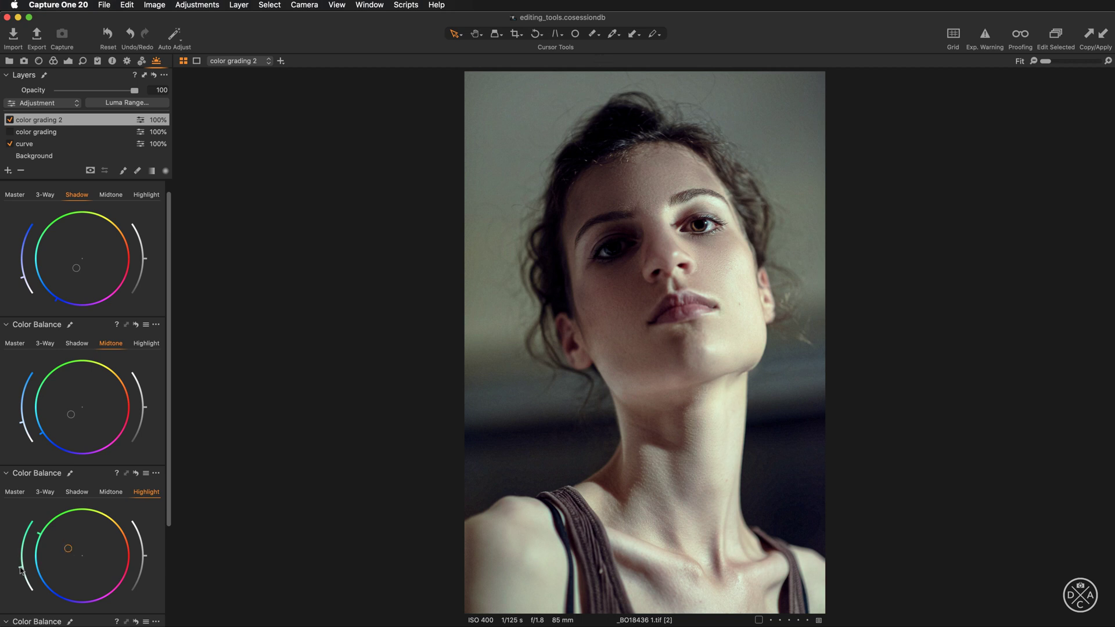
pyautogui.moveTo(19, 568)
pyautogui.mouseDown()
pyautogui.moveTo(19, 588)
pyautogui.moveTo(14, 526)
pyautogui.moveTo(10, 549)
pyautogui.mouseUp()
pyautogui.moveTo(6, 573); pyautogui.dragTo(8, 585)
pyautogui.scroll(-1, 148, 526)
pyautogui.scroll(-5, 149, 526)
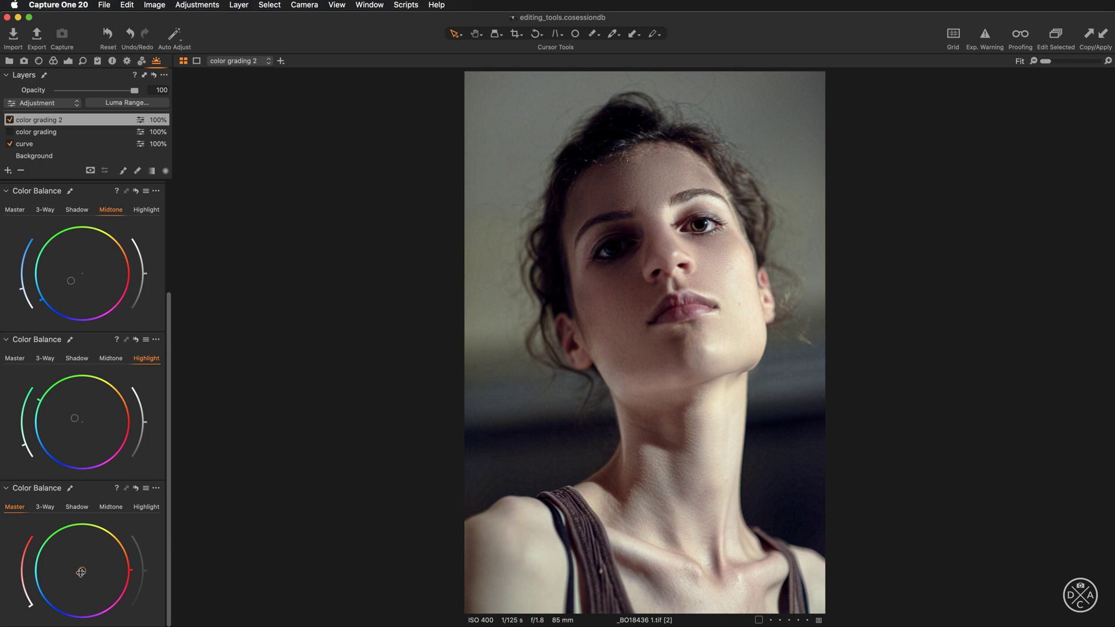
# - Drag the Master Color Balance wheel on color grading 2 toward red
pyautogui.moveTo(80, 572)
pyautogui.mouseDown()
pyautogui.moveTo(58, 578)
pyautogui.moveTo(69, 572)
pyautogui.mouseUp()
pyautogui.scroll(5, 154, 474)
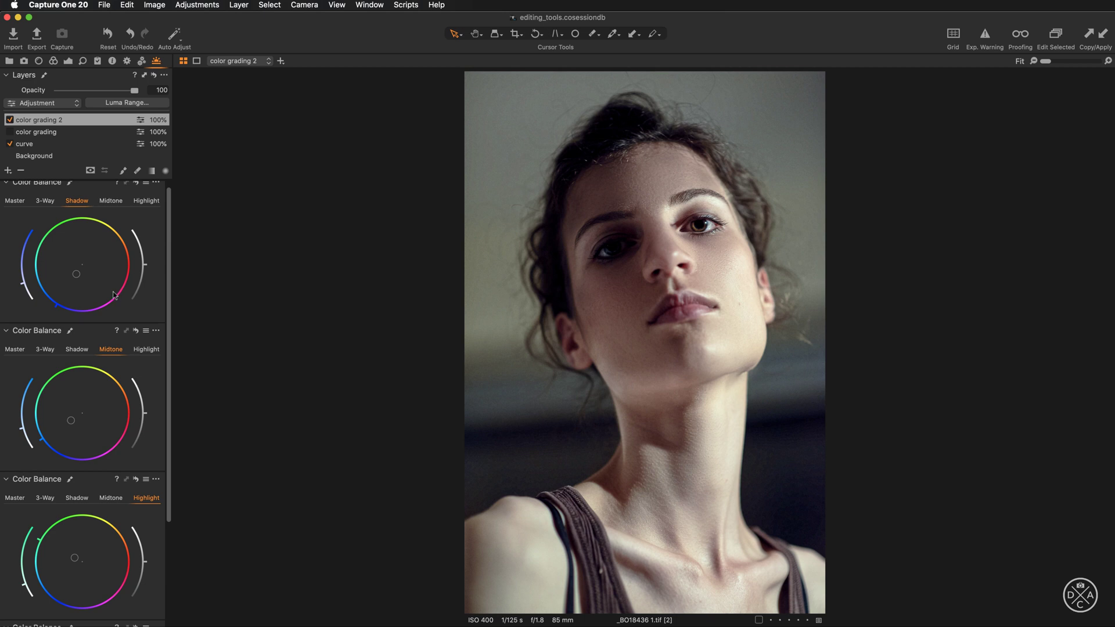
pyautogui.scroll(-3, 115, 425)
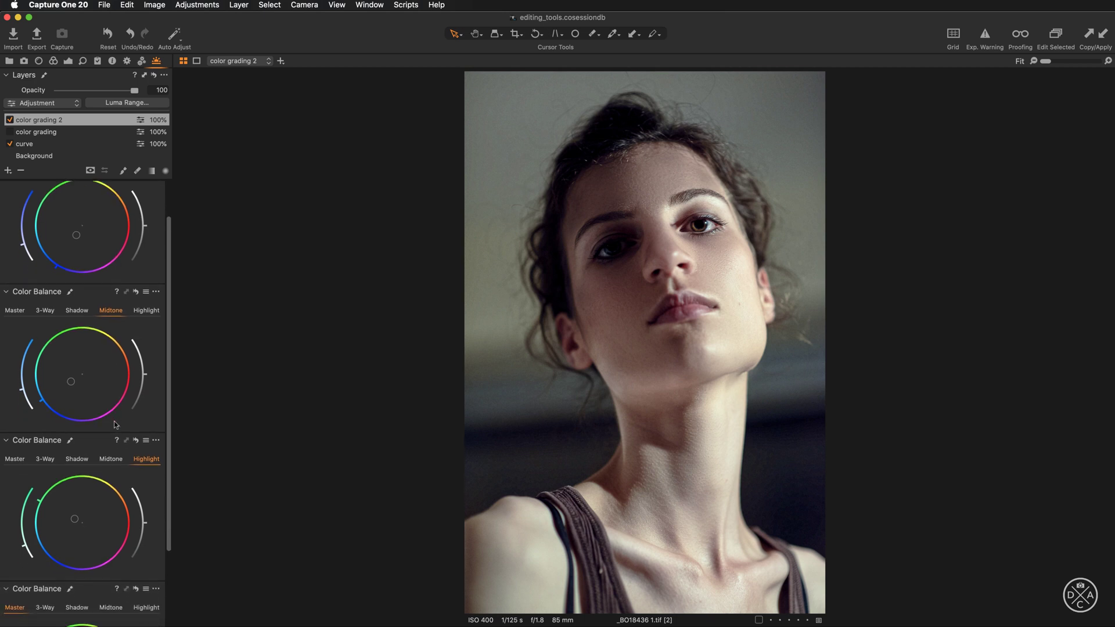
pyautogui.scroll(-5, 116, 425)
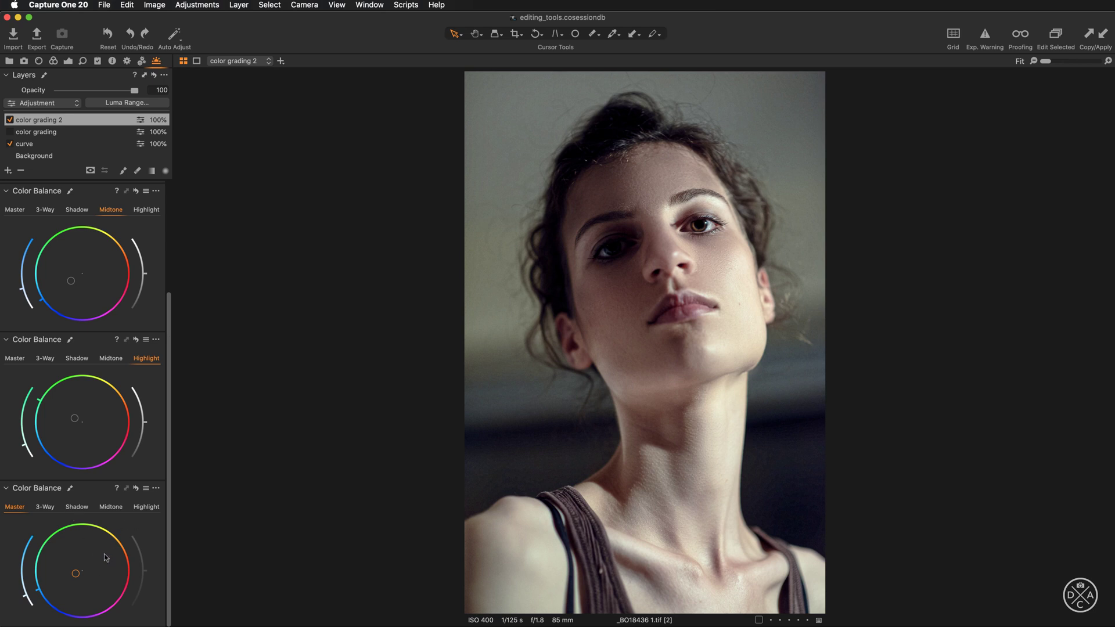
pyautogui.moveTo(75, 573)
pyautogui.mouseDown()
pyautogui.moveTo(95, 560)
pyautogui.moveTo(74, 569)
pyautogui.mouseUp()
pyautogui.moveTo(74, 568); pyautogui.dragTo(82, 571)
# - Toggle color grading and color grading 2 on and off to compare, ending with both on
pyautogui.click(9, 120)
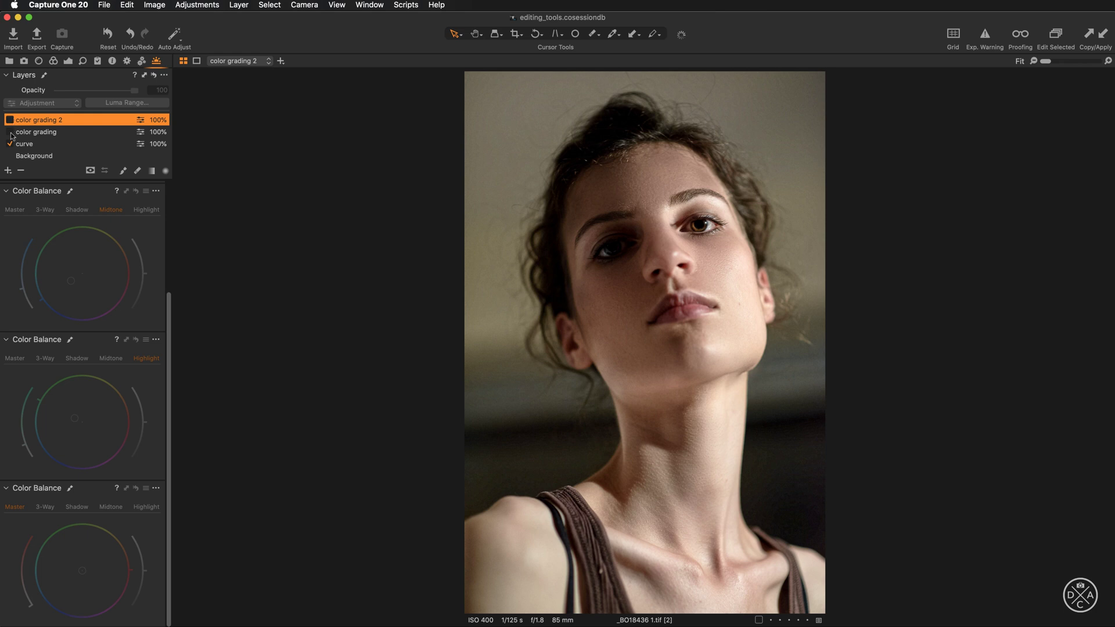
pyautogui.click(10, 132)
pyautogui.click(11, 133)
pyautogui.click(9, 120)
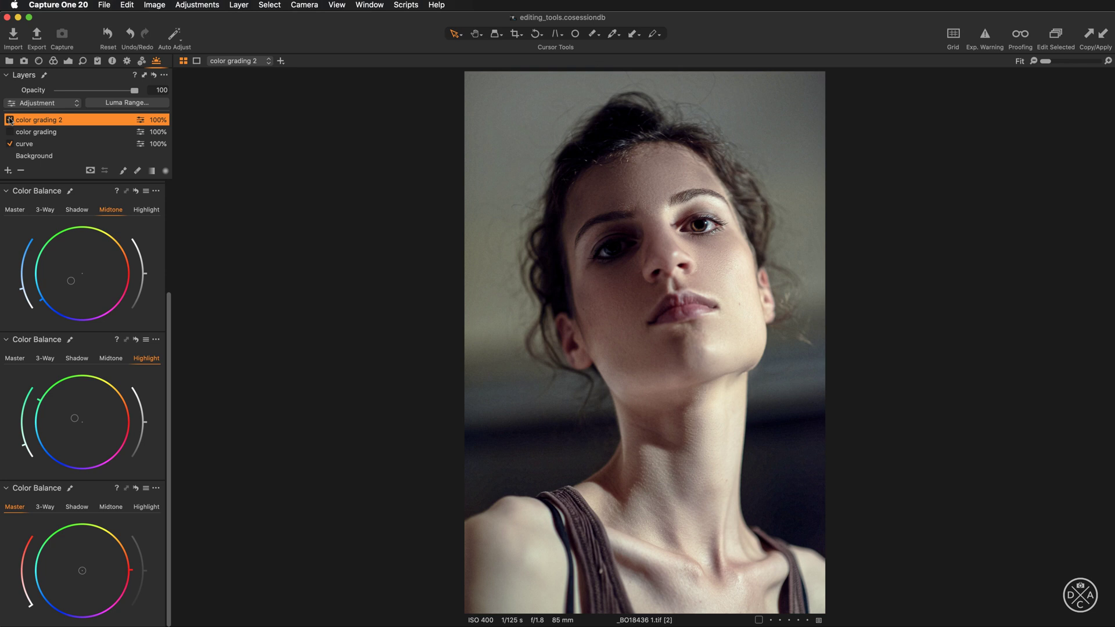
pyautogui.click(9, 132)
# - Show the browser and clone variant 2 with the color grading layer turned off
pyautogui.press('ctrl+super+b')
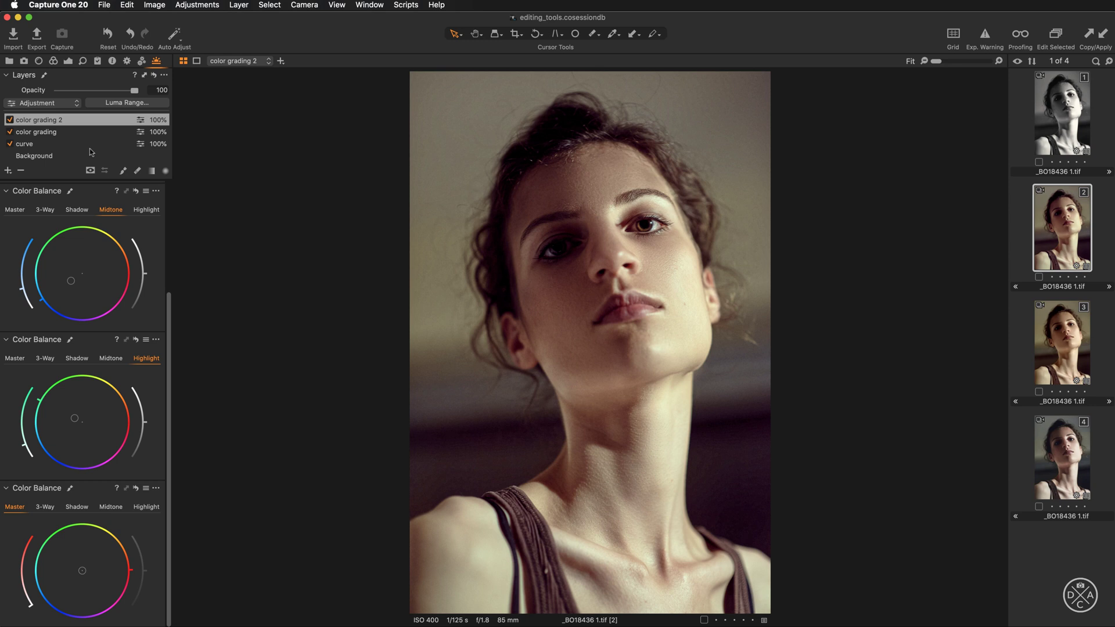
pyautogui.rightClick(1057, 222)
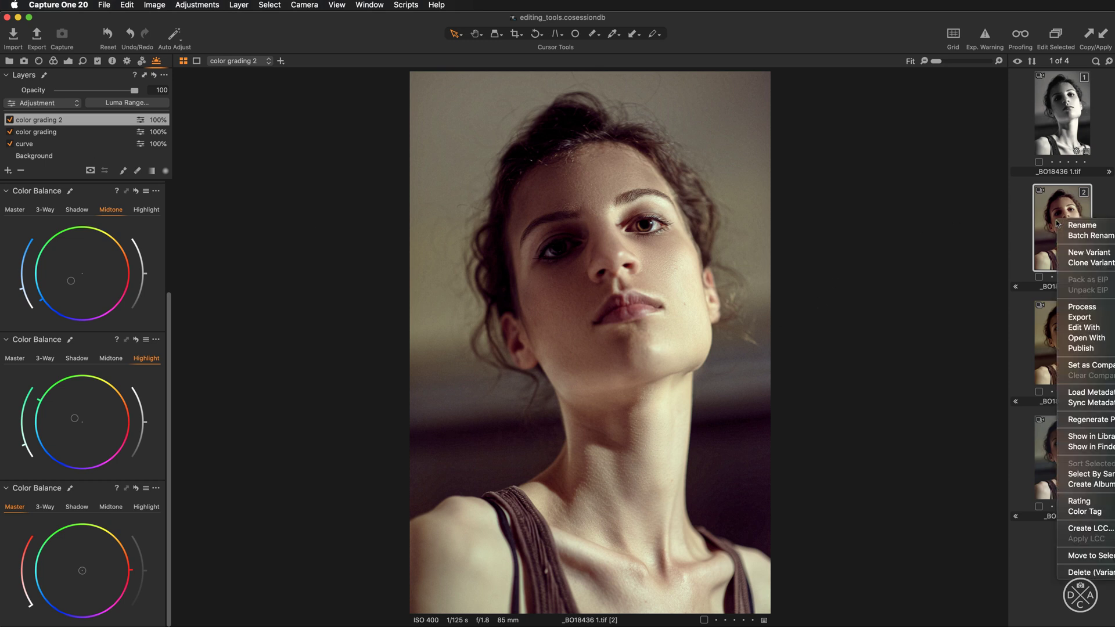
pyautogui.click(1078, 263)
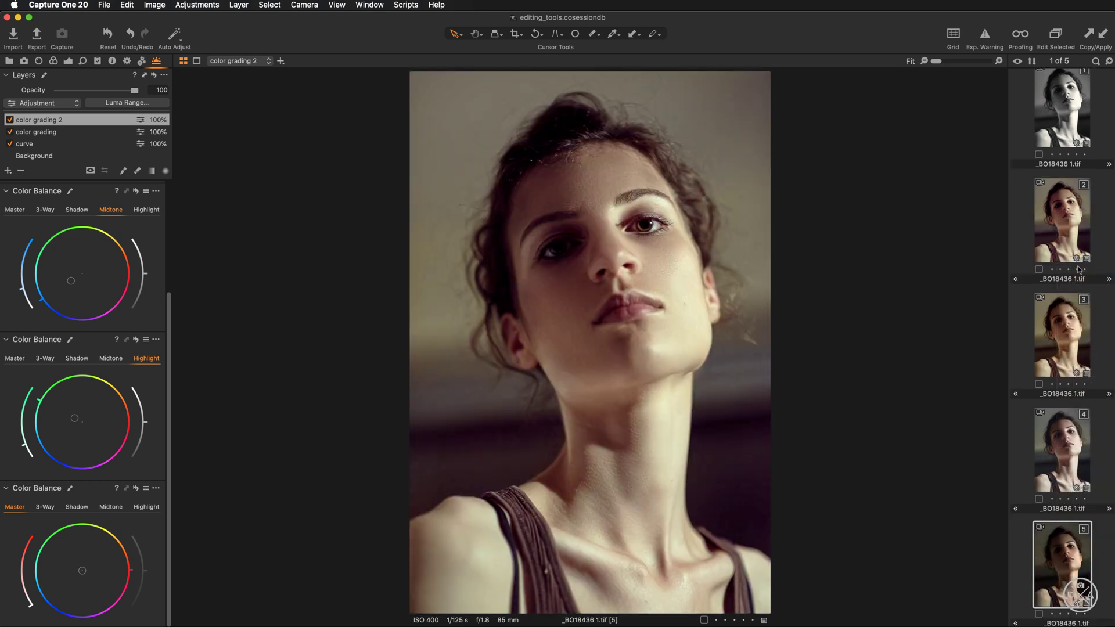
pyautogui.click(10, 132)
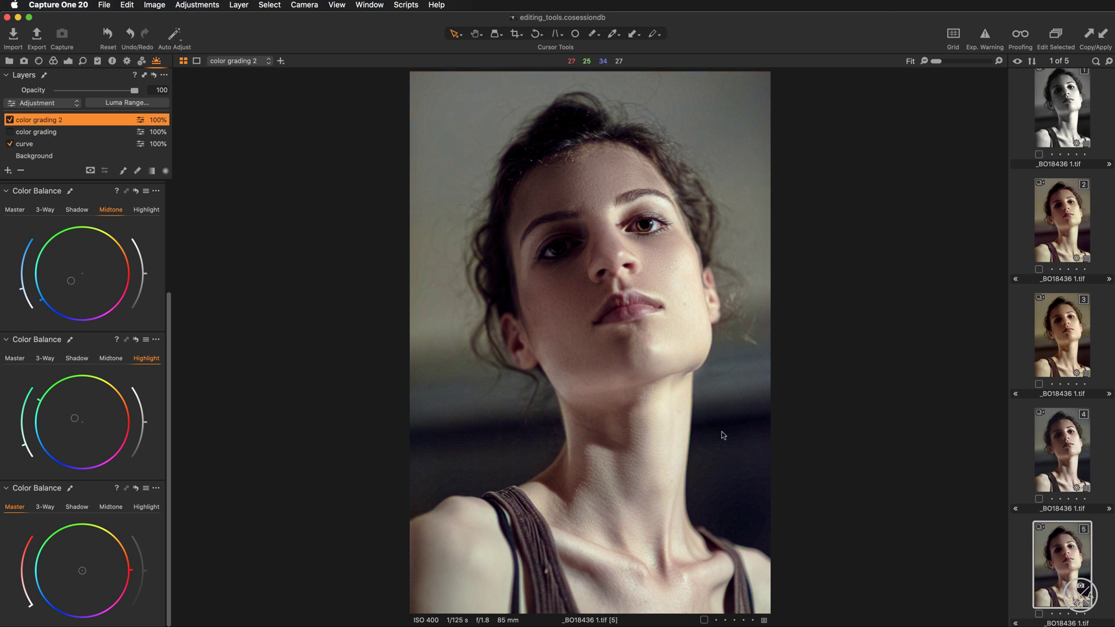
# - Clone variant 5 into variant 6 with only the color grading layer on
pyautogui.rightClick(1055, 557)
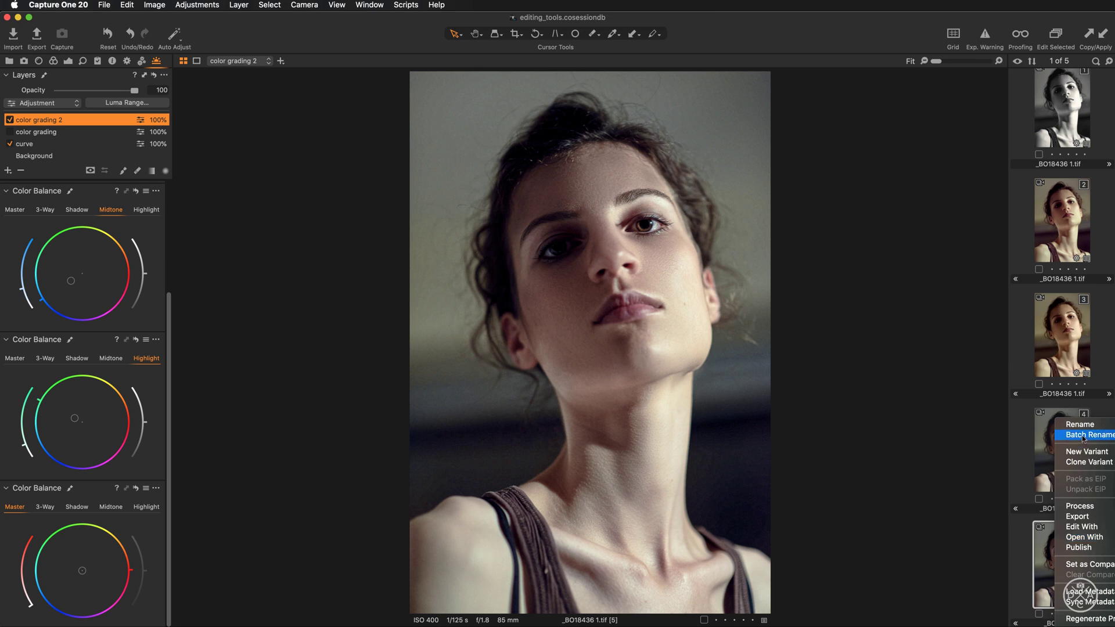
pyautogui.click(1081, 462)
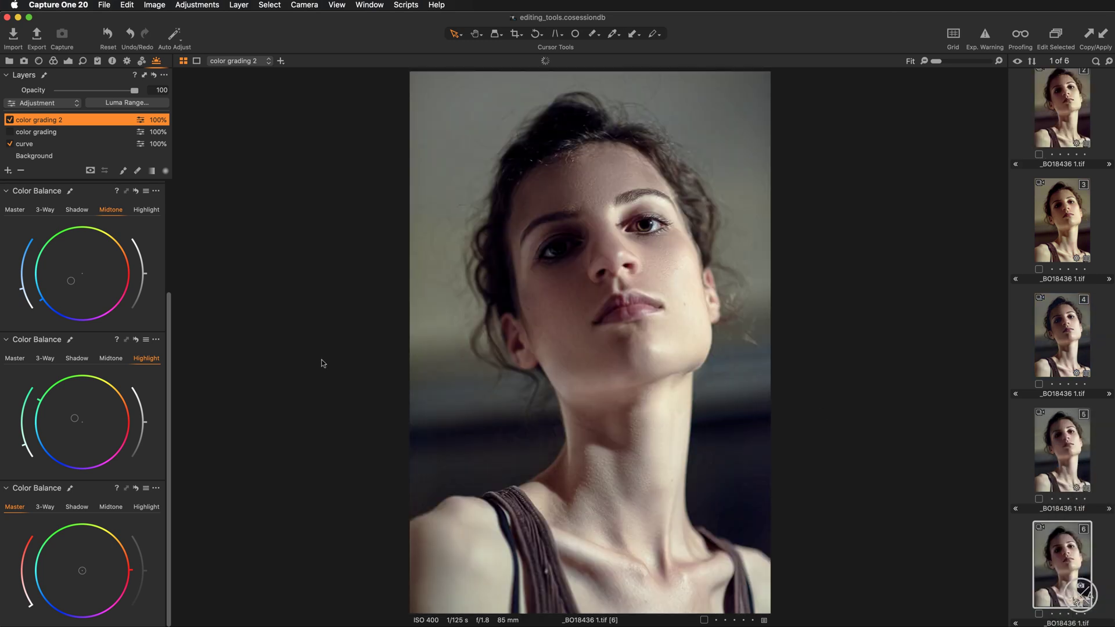
pyautogui.click(9, 120)
pyautogui.click(10, 132)
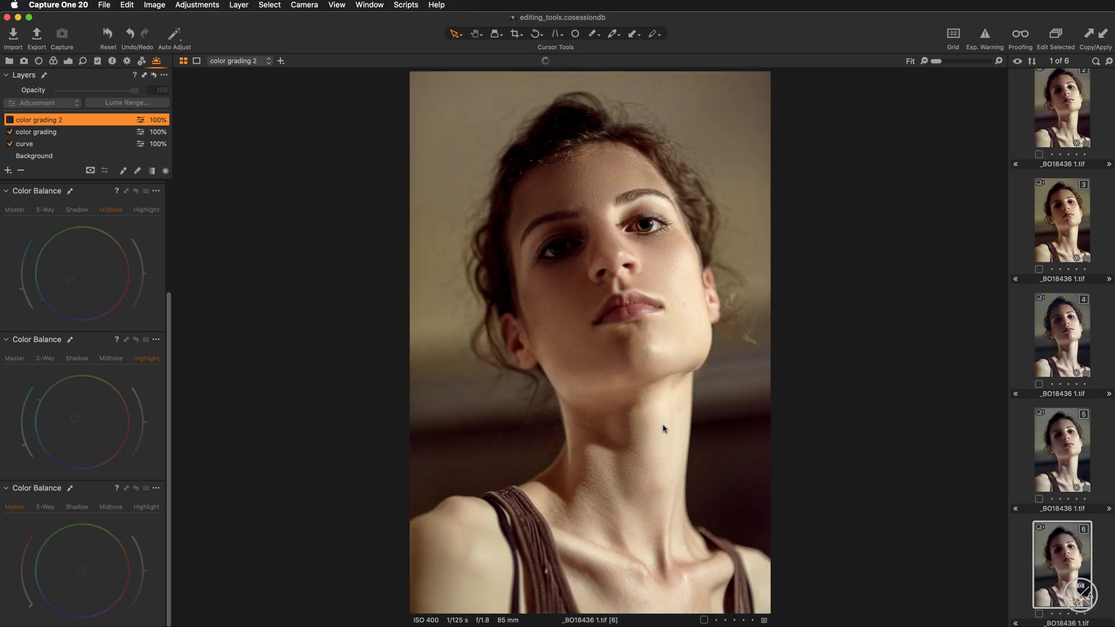
# - Clone a seventh variant with the color grading layer turned off
pyautogui.rightClick(1057, 551)
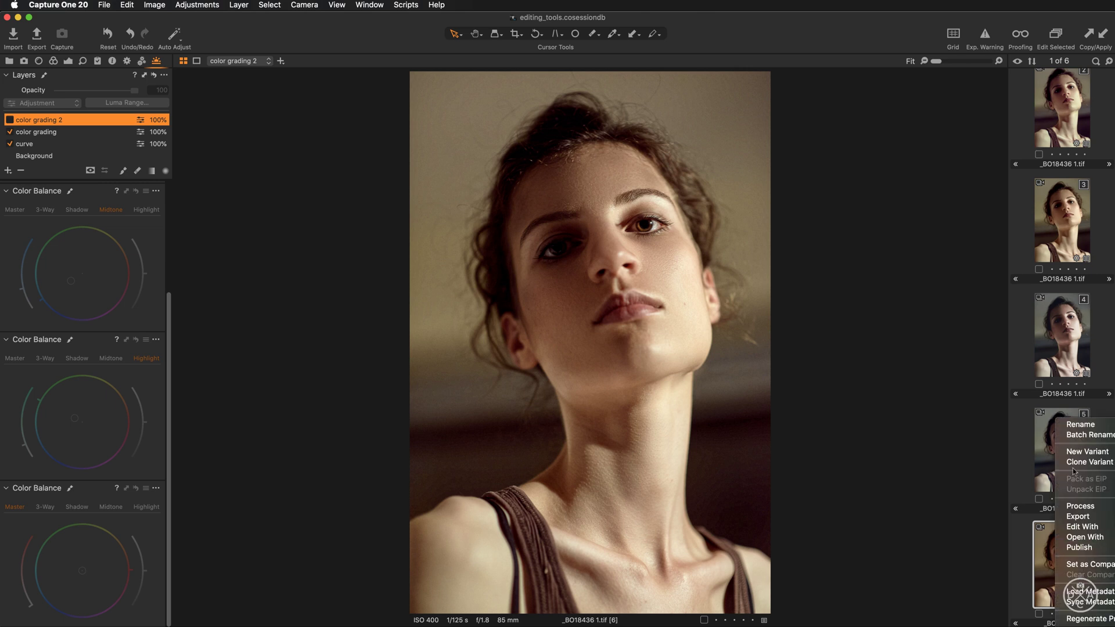
pyautogui.click(1078, 464)
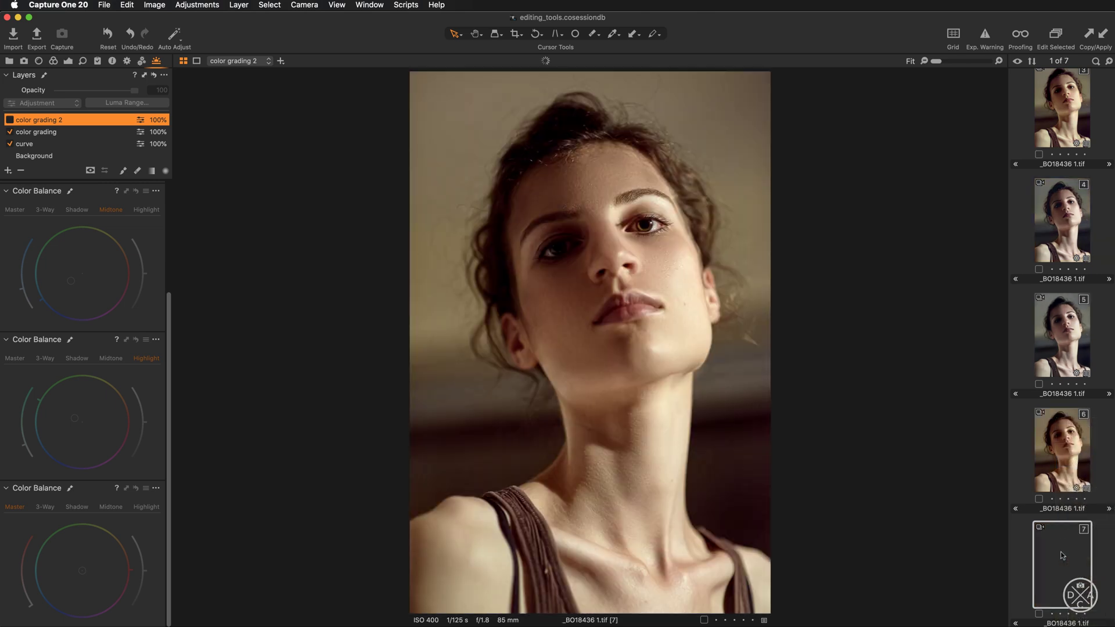
pyautogui.click(10, 132)
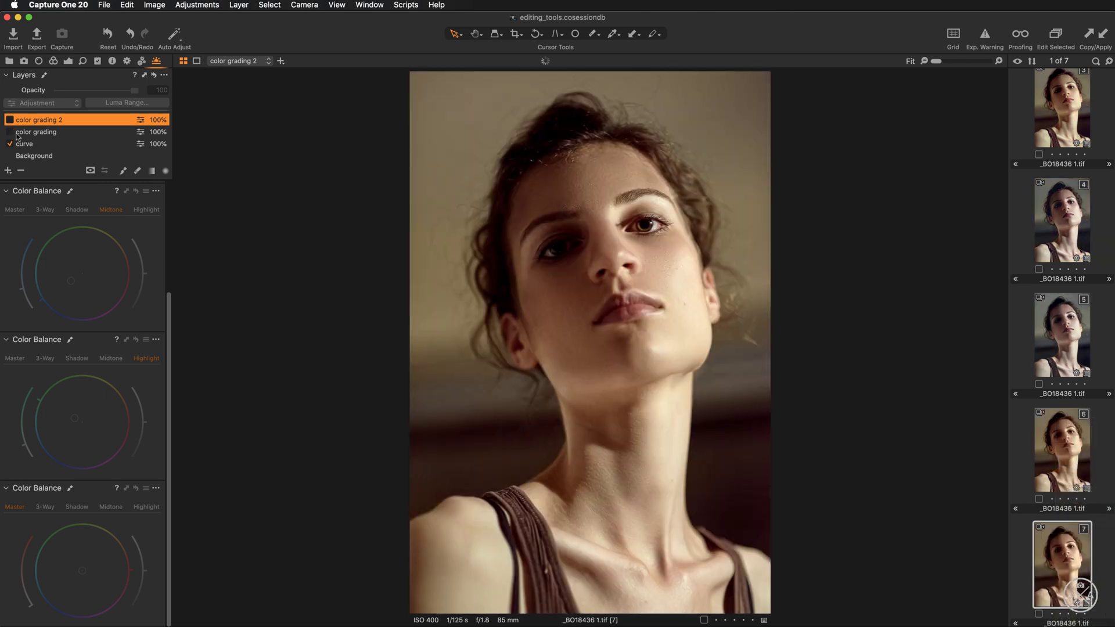
# - Select variants 5, 6 and 7 together and hide the browser to enlarge them
pyautogui.click(1075, 349)
pyautogui.keyDown('super'); pyautogui.click(1058, 439); pyautogui.keyUp('super')
pyautogui.keyDown('super'); pyautogui.click(1075, 546); pyautogui.keyUp('super')
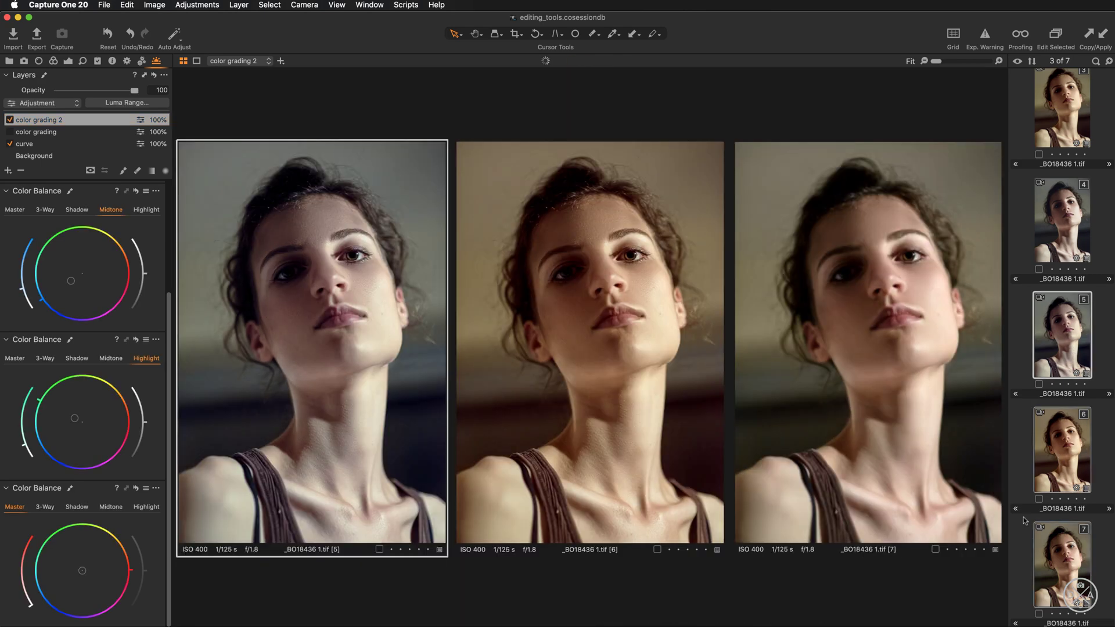
pyautogui.press('super+shift+b')
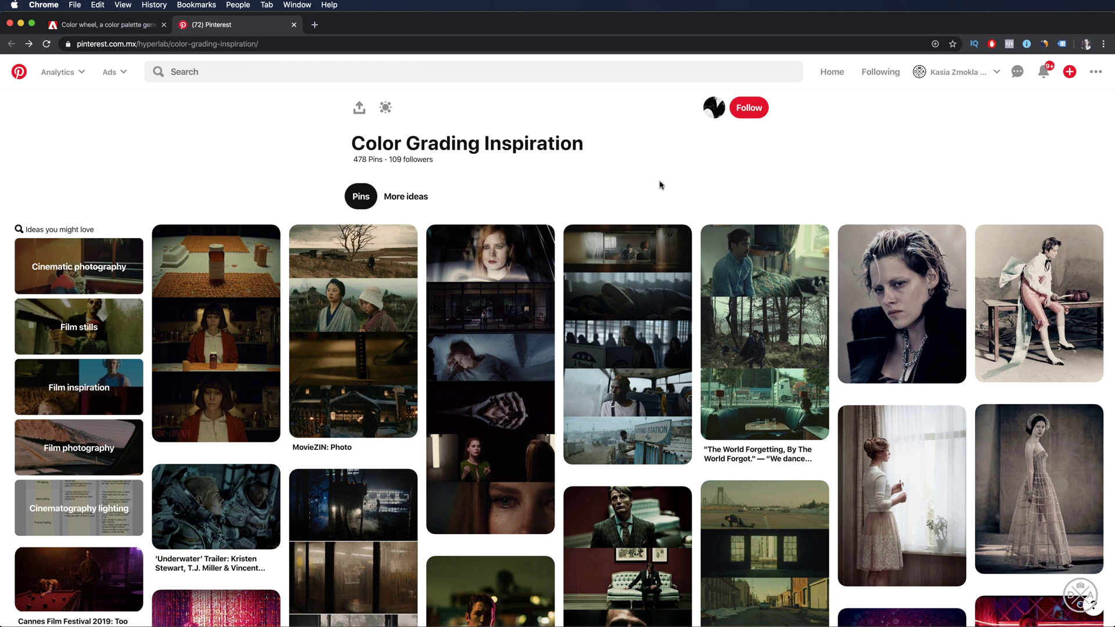
# - Scroll through the Pinterest Color Grading Inspiration board
pyautogui.scroll(-2, 661, 184)
pyautogui.scroll(-10, 661, 185)
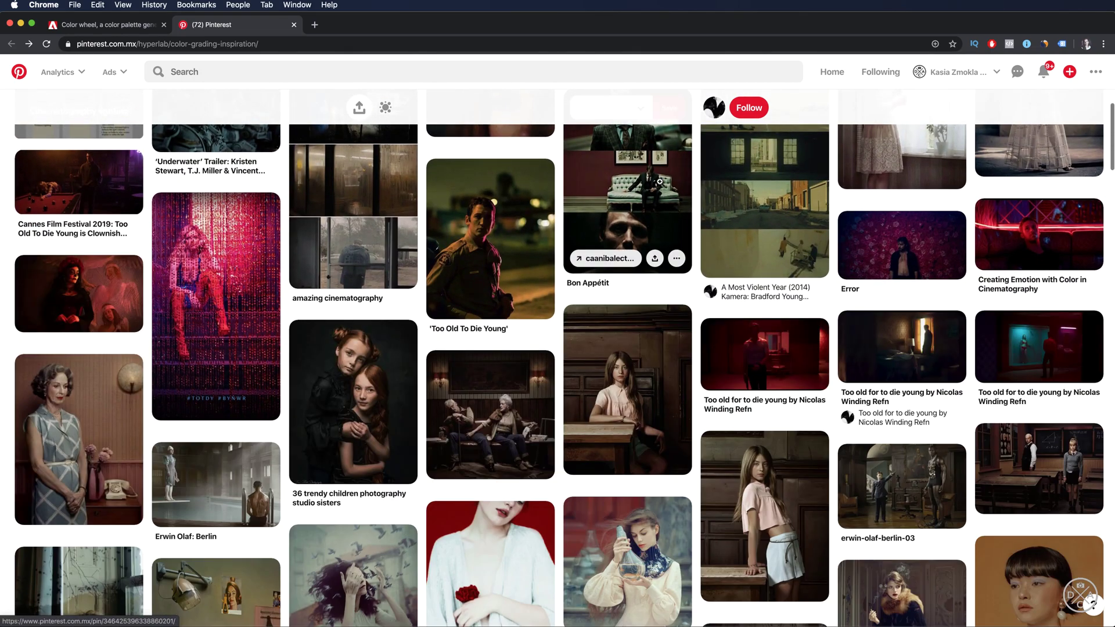
pyautogui.scroll(12, 659, 182)
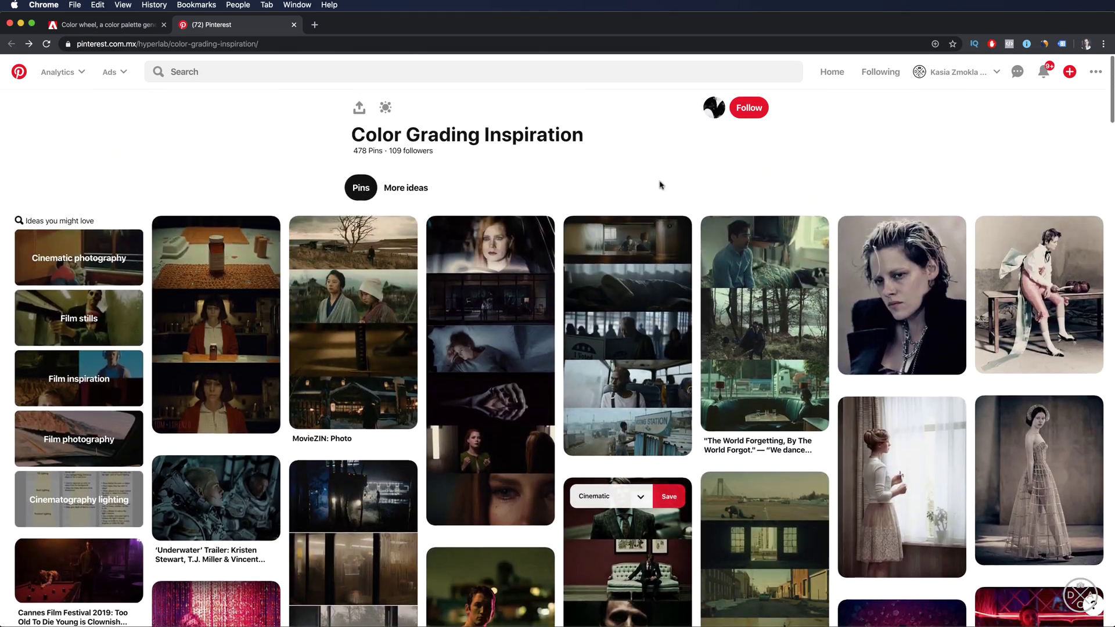
pyautogui.scroll(-6, 894, 232)
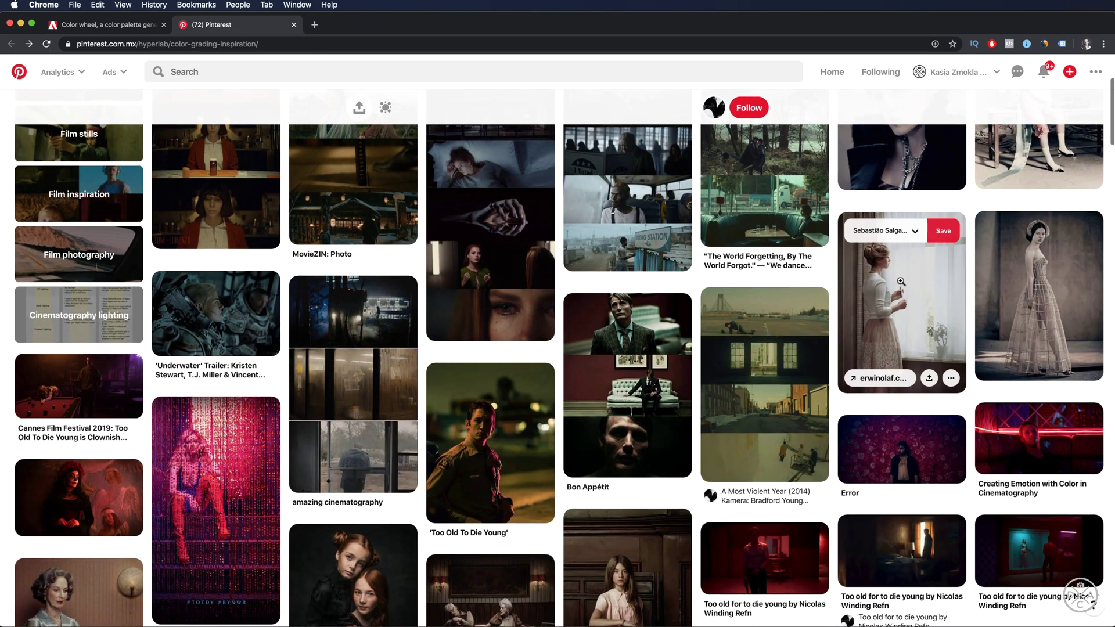
# - Open the woman-at-window pin, then the pin of the woman holding a violin
pyautogui.click(900, 281)
pyautogui.scroll(-5, 144, 331)
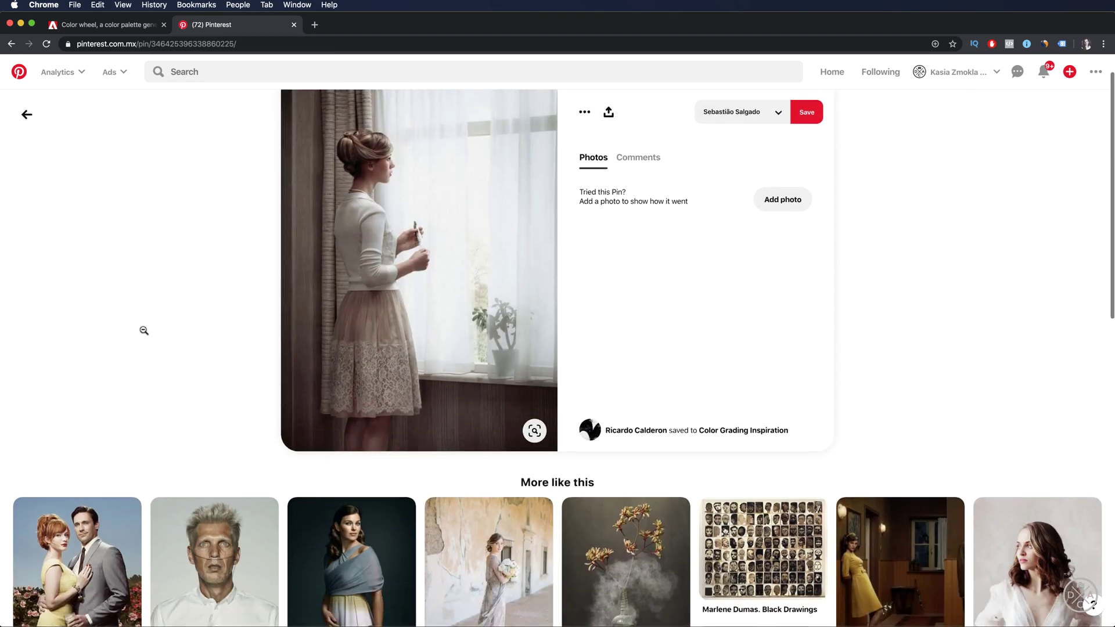
pyautogui.scroll(-1, 144, 331)
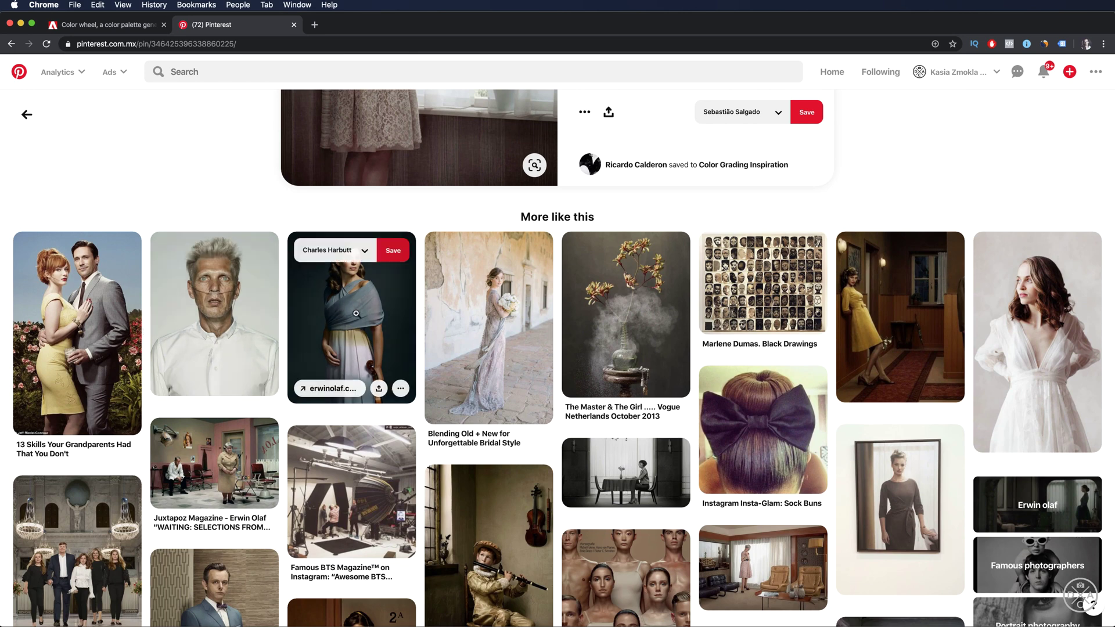
pyautogui.click(358, 317)
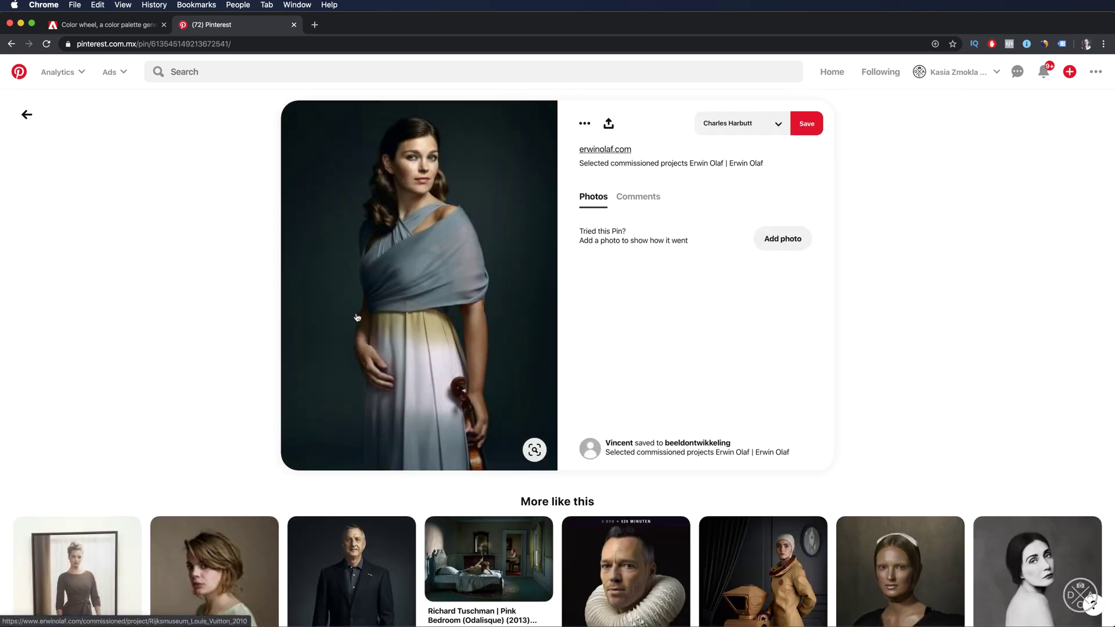
# - Save the pin's portrait image to the computer as a JPG
pyautogui.rightClick(410, 337)
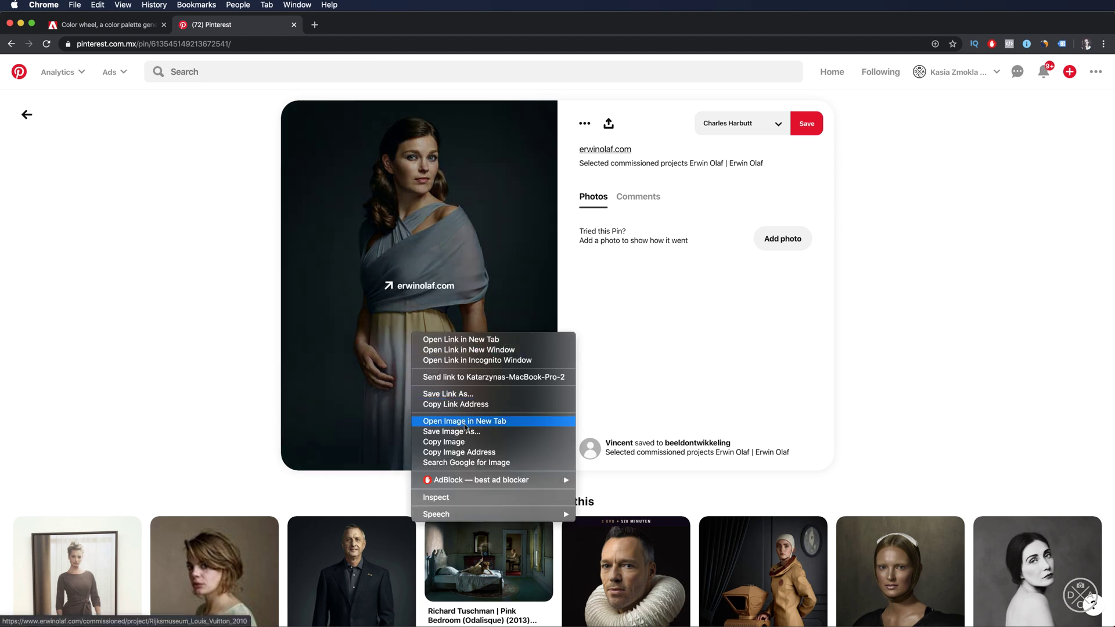
pyautogui.click(468, 432)
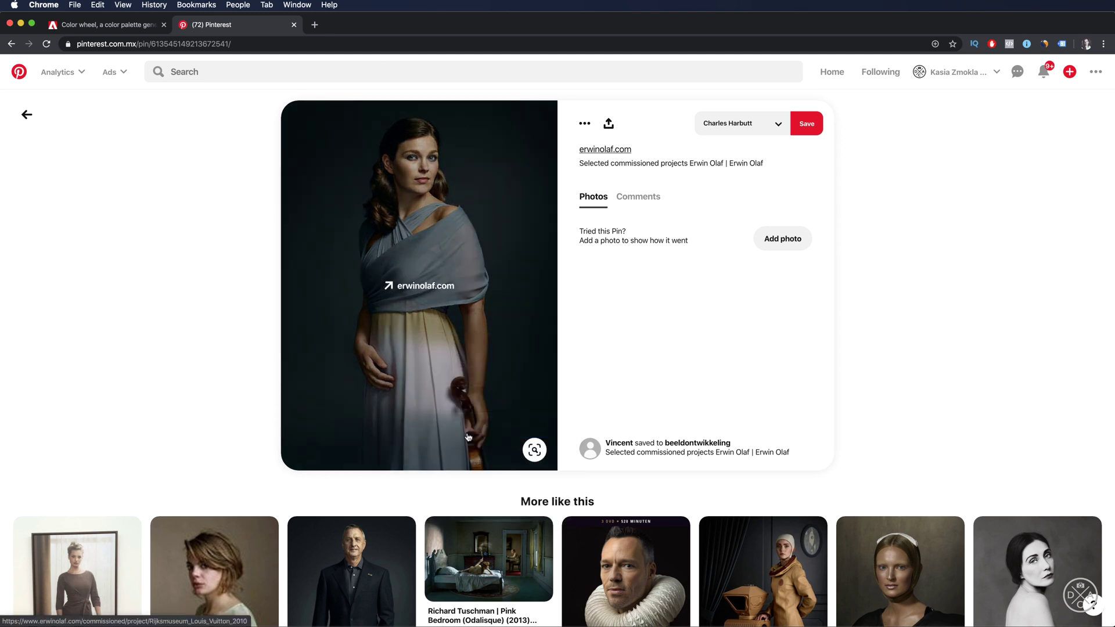
pyautogui.press('Return')
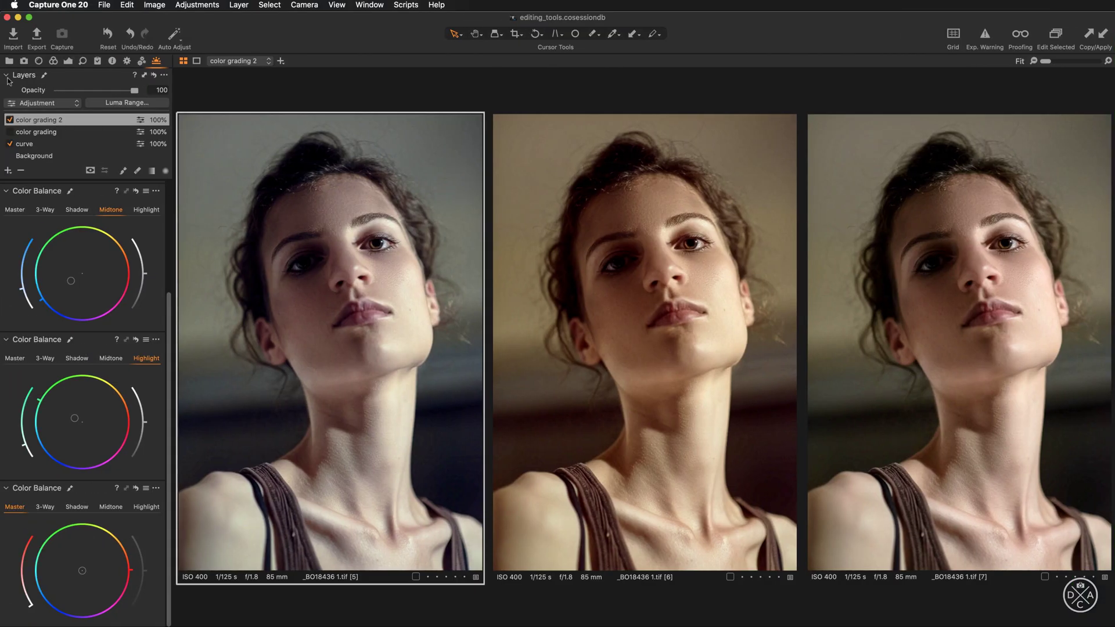
# - Show the Library folders and view the downloaded reference photo
pyautogui.click(9, 61)
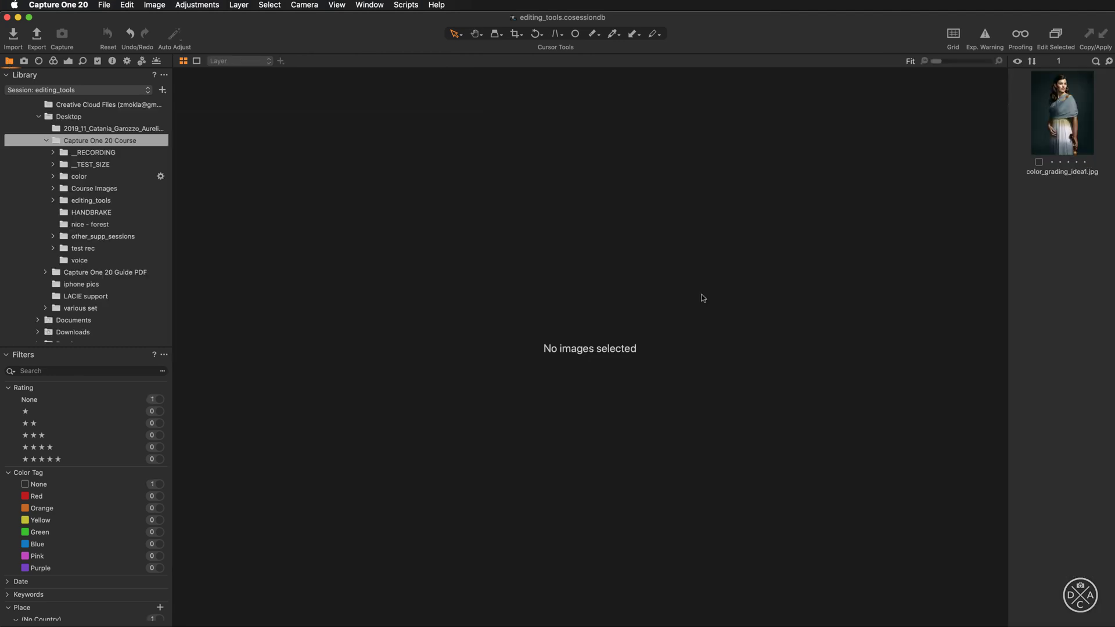
pyautogui.click(1070, 130)
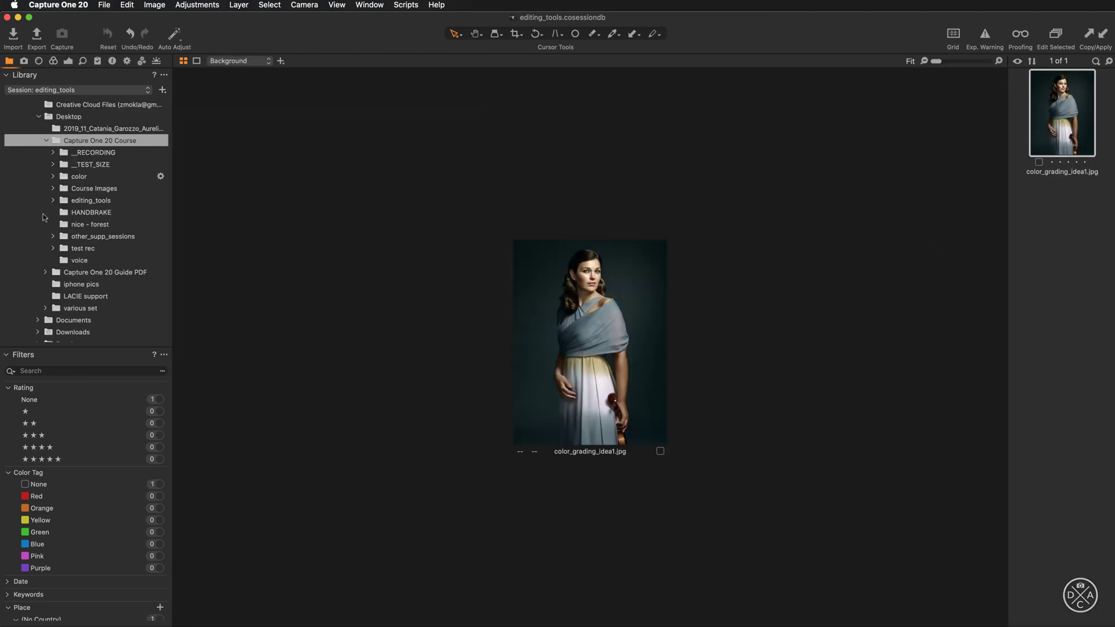
pyautogui.scroll(10, 68, 227)
pyautogui.scroll(2, 70, 227)
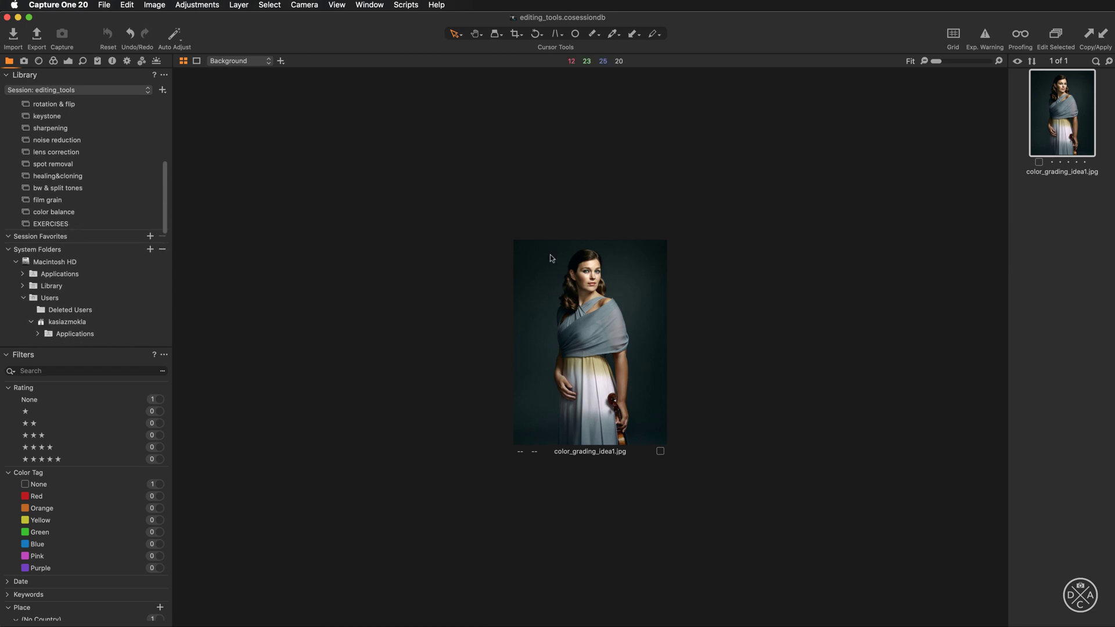
# - Add color_grading_idea1.jpg to the color balance album and open the album
pyautogui.moveTo(1081, 143); pyautogui.dragTo(70, 212)
pyautogui.click(71, 211)
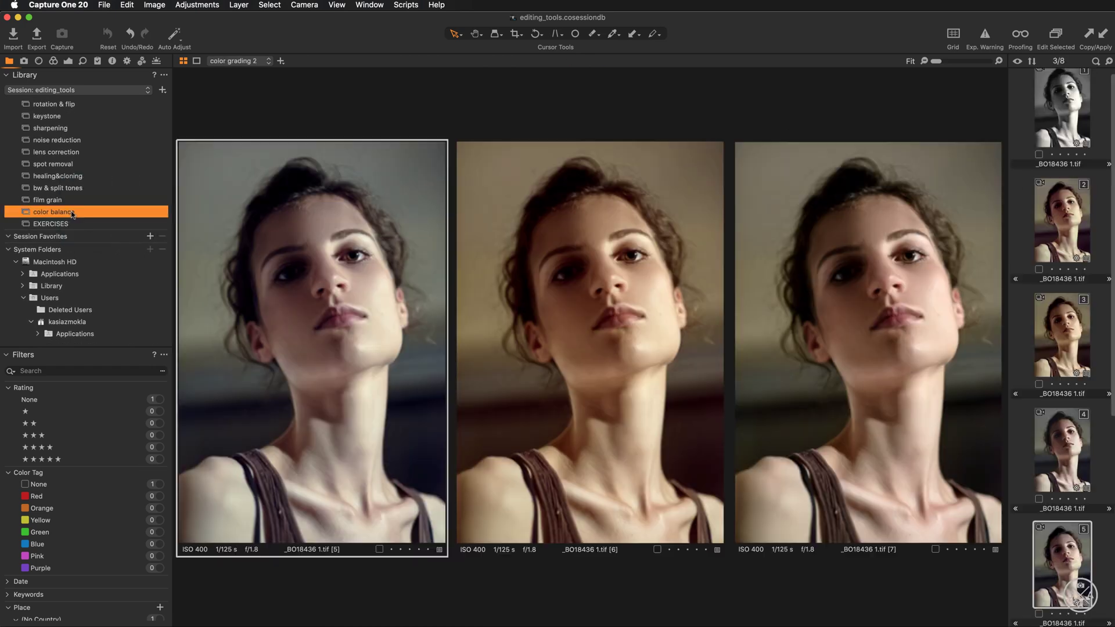
pyautogui.scroll(-6, 1087, 302)
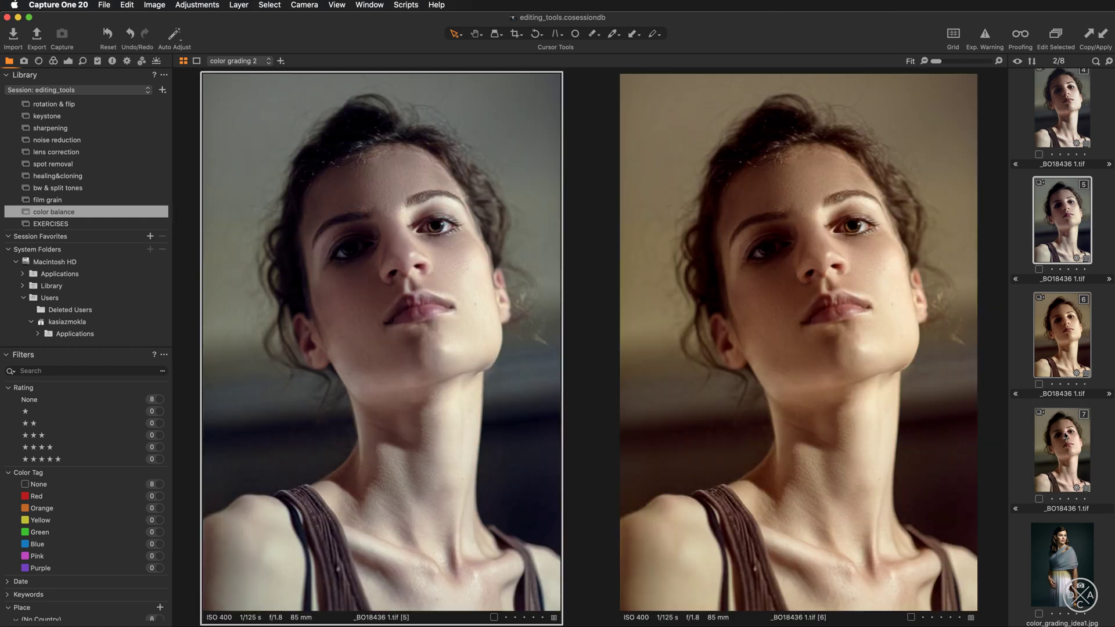
# - Swap variant 7 for the reference photo in the comparison and hide the tool panels
pyautogui.keyDown('super'); pyautogui.click(1066, 438); pyautogui.keyUp('super')
pyautogui.keyDown('super'); pyautogui.click(1060, 555); pyautogui.keyUp('super')
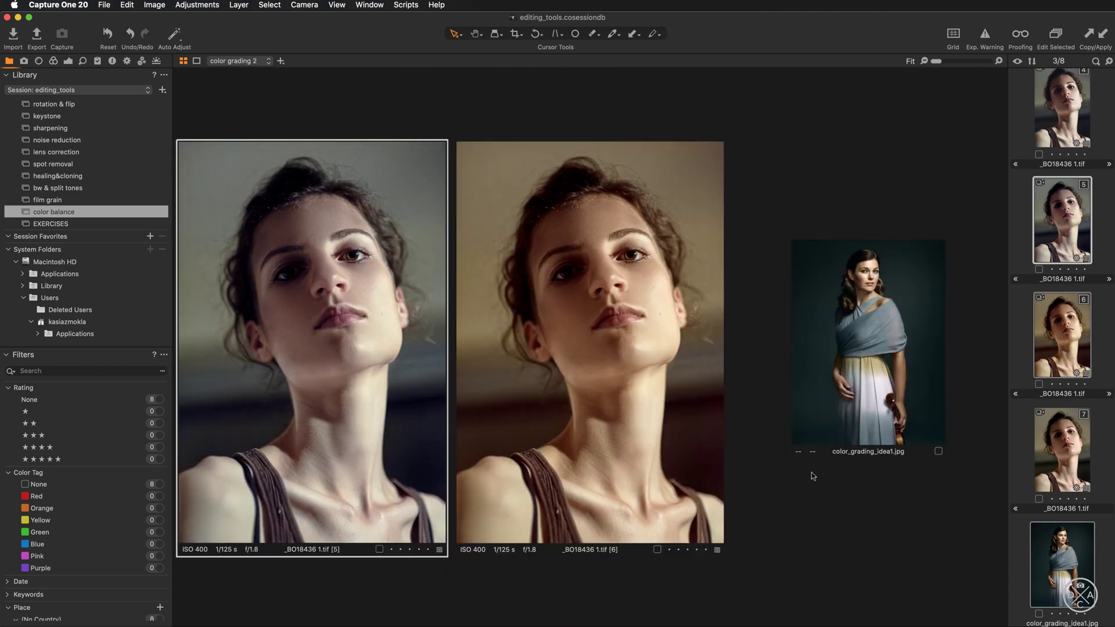
pyautogui.press('super+t')
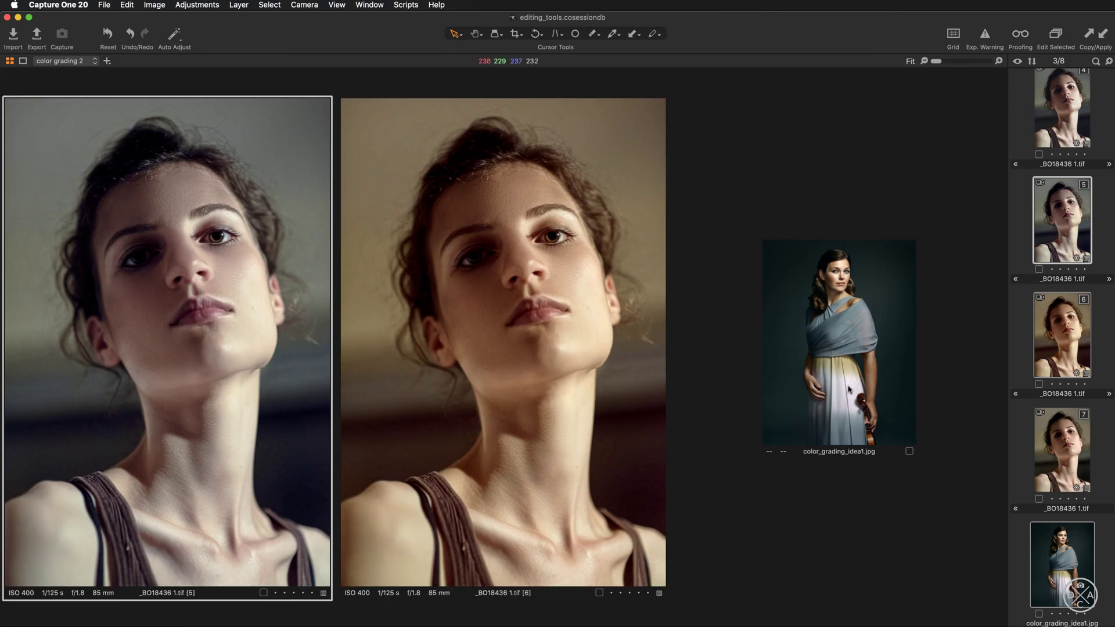
# - Zoom in on the reference photo's face and shawl, then drop variant 6 from the comparison
pyautogui.press('super+plus')
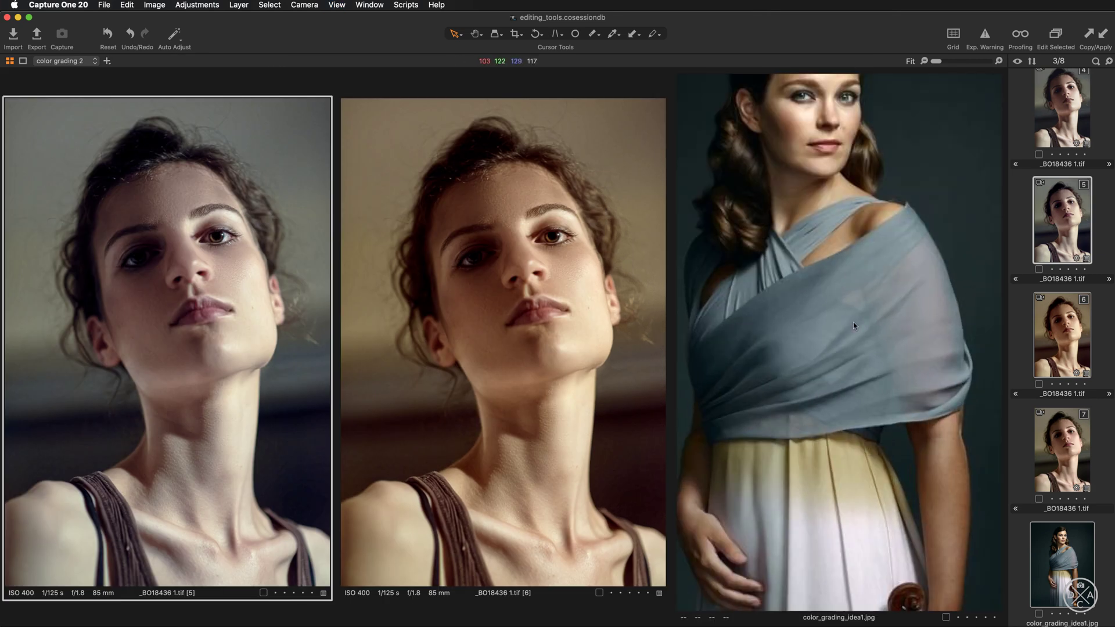
pyautogui.click(476, 34)
pyautogui.moveTo(828, 302); pyautogui.dragTo(836, 389)
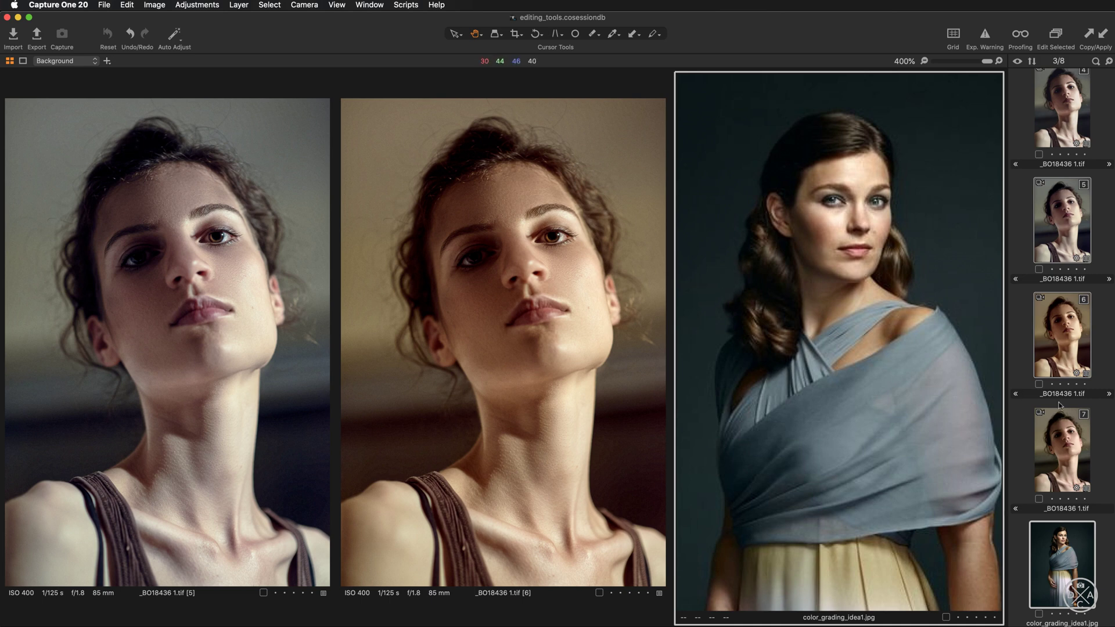
pyautogui.keyDown('super'); pyautogui.click(1072, 360); pyautogui.keyUp('super')
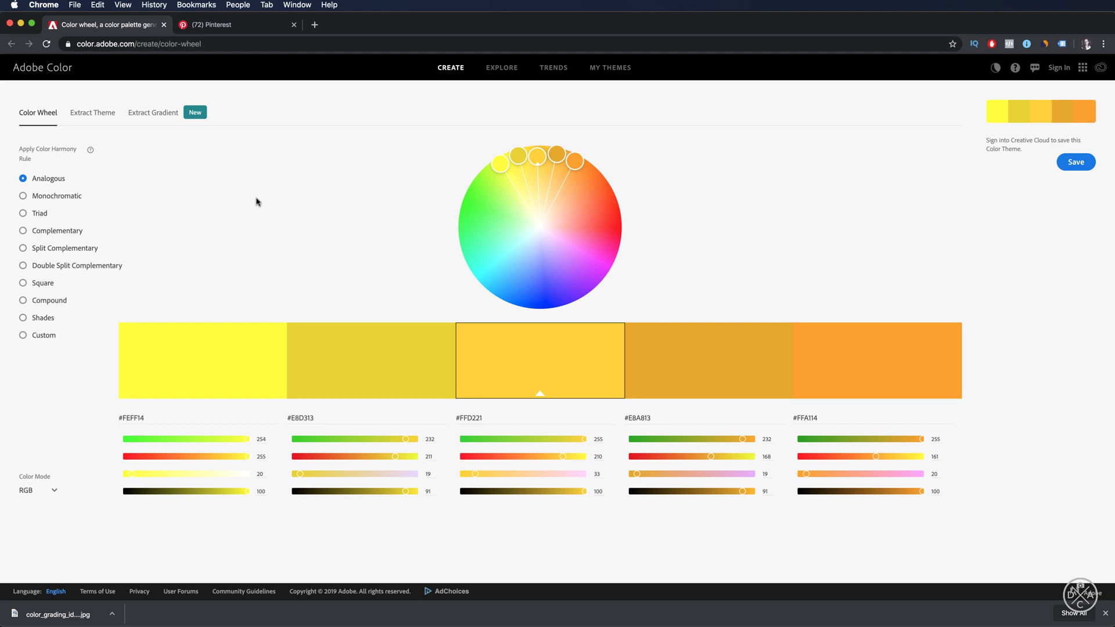
# - Swing the palette to blue, then try Monochromatic, Triad and finally Complementary harmony rules
pyautogui.moveTo(537, 156); pyautogui.dragTo(517, 303)
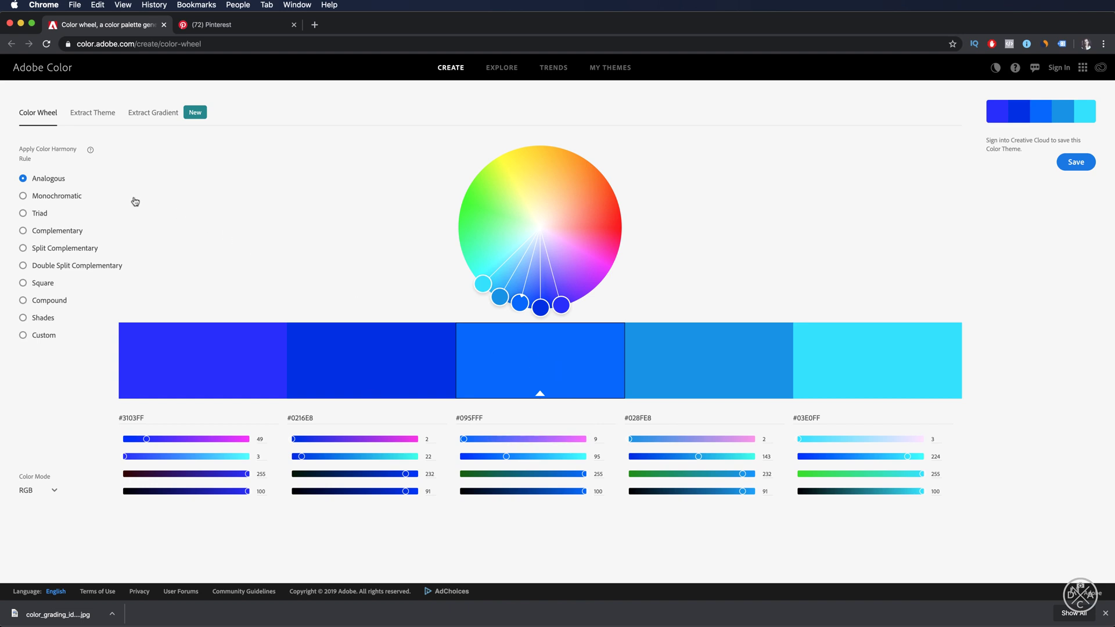
pyautogui.click(73, 198)
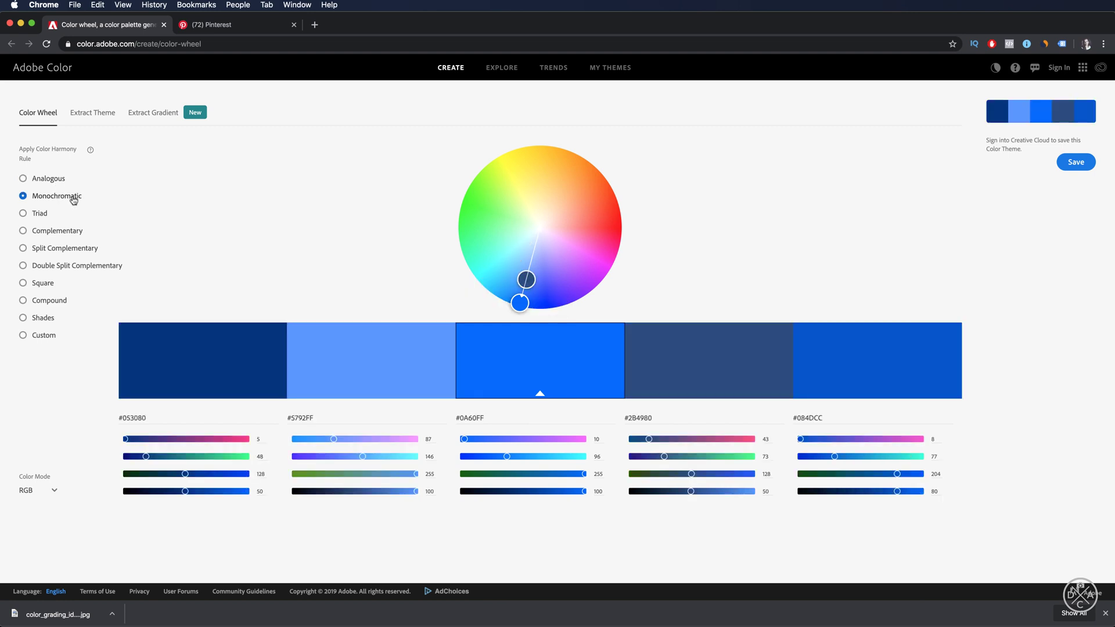
pyautogui.click(46, 215)
pyautogui.click(71, 233)
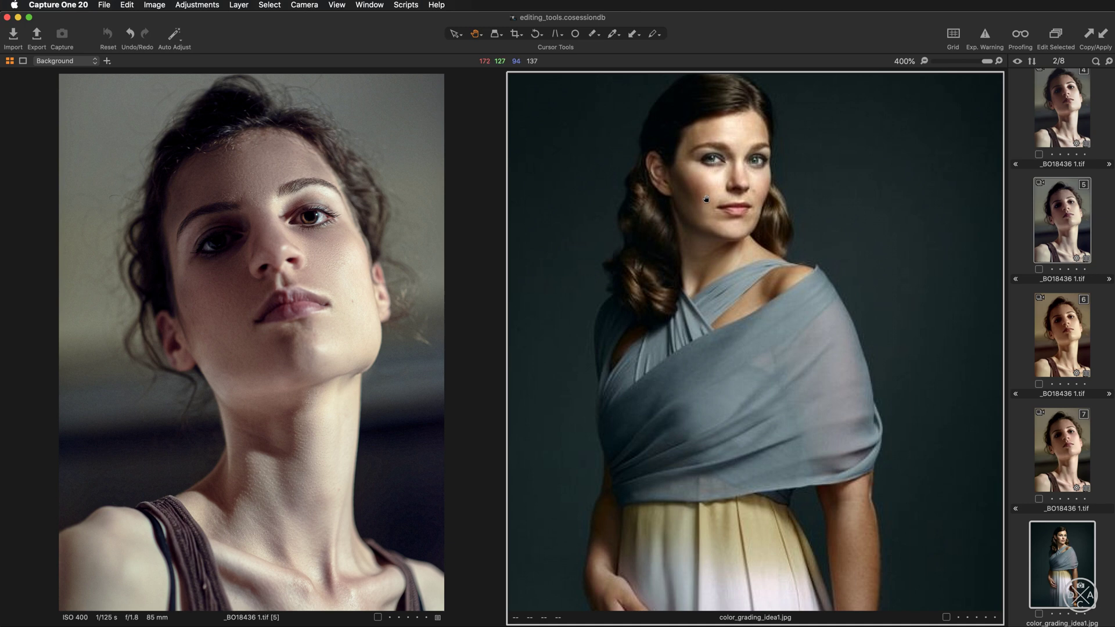
# - Zoom the reference photo color_grading_idea1.jpg out one step
pyautogui.press('super+z')
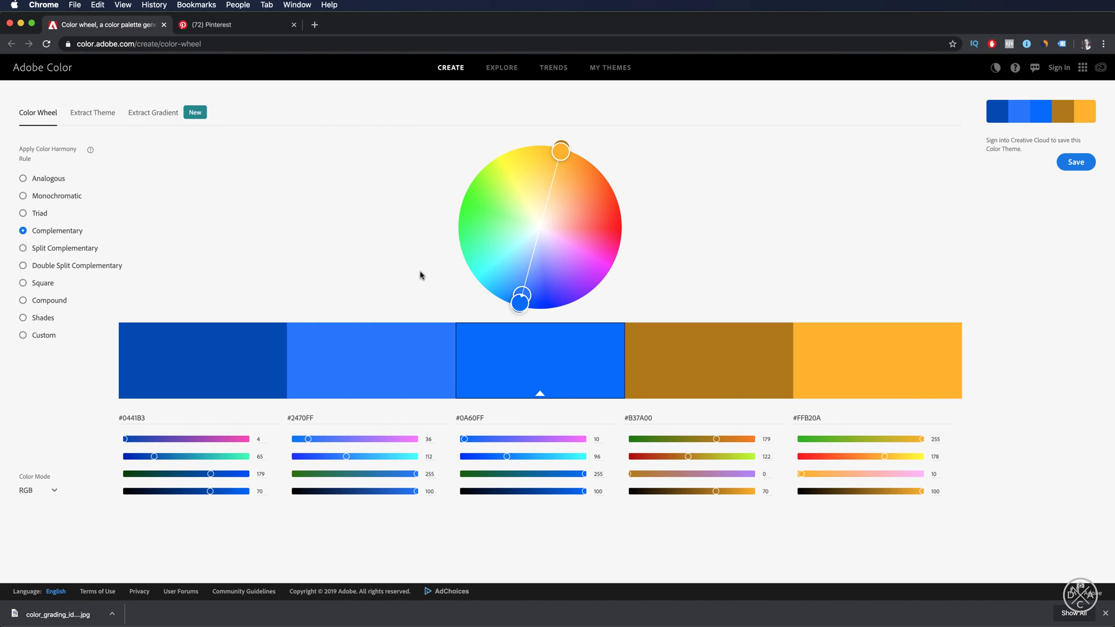
# - Rotate the complementary pair to orange and teal, then scroll through the Explore gallery's community themes
pyautogui.moveTo(518, 301); pyautogui.dragTo(575, 174)
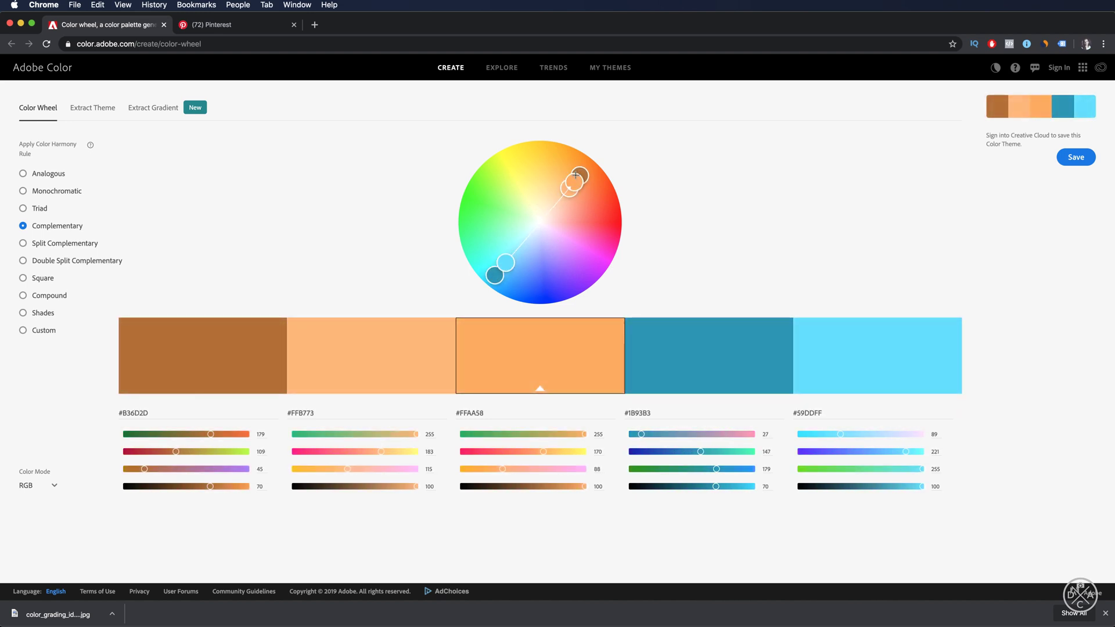
pyautogui.click(502, 67)
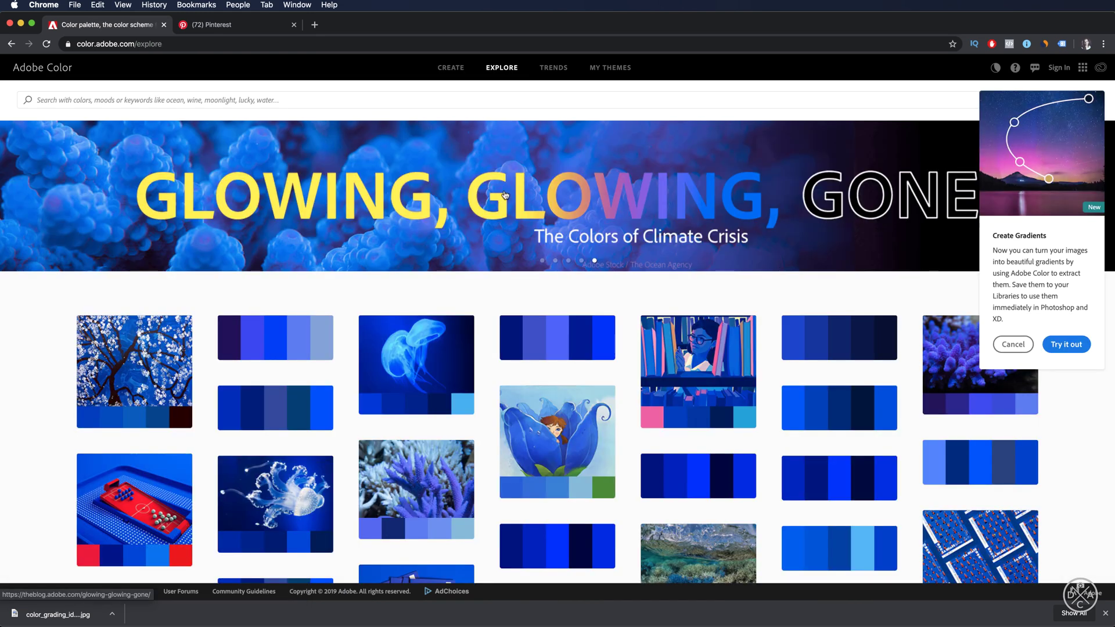
pyautogui.scroll(-5, 505, 191)
pyautogui.scroll(-5, 504, 195)
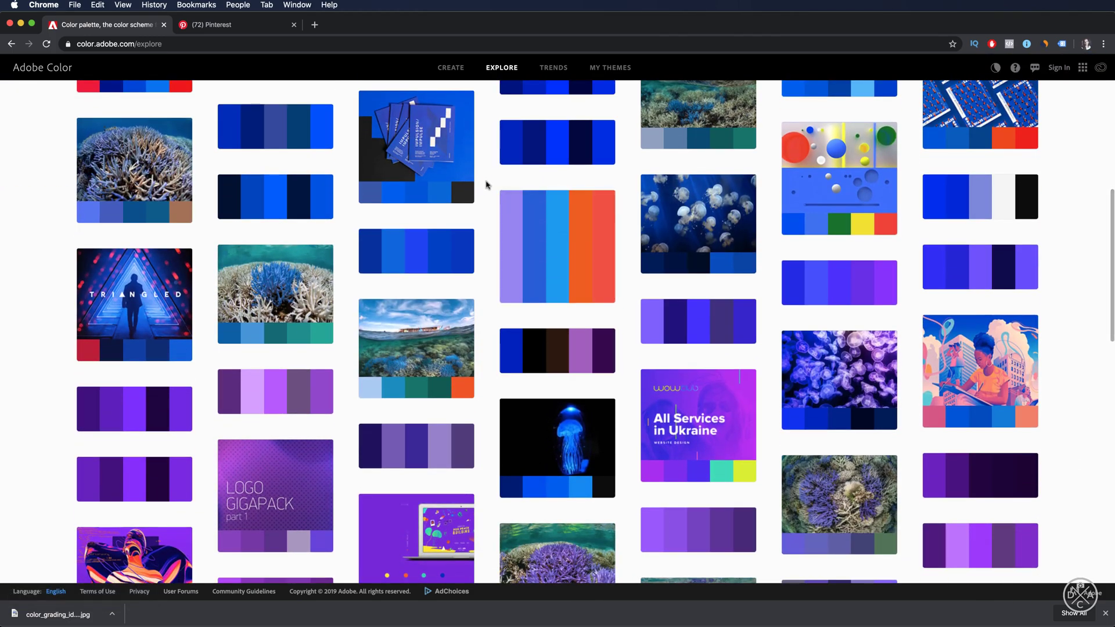
pyautogui.scroll(-15, 487, 189)
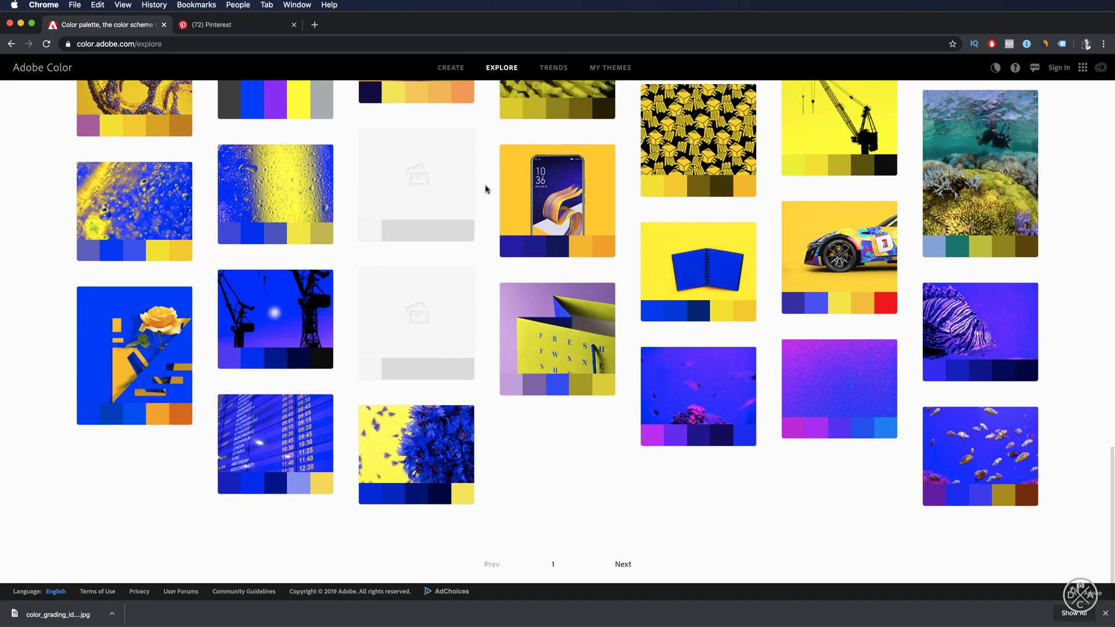
pyautogui.scroll(9, 486, 189)
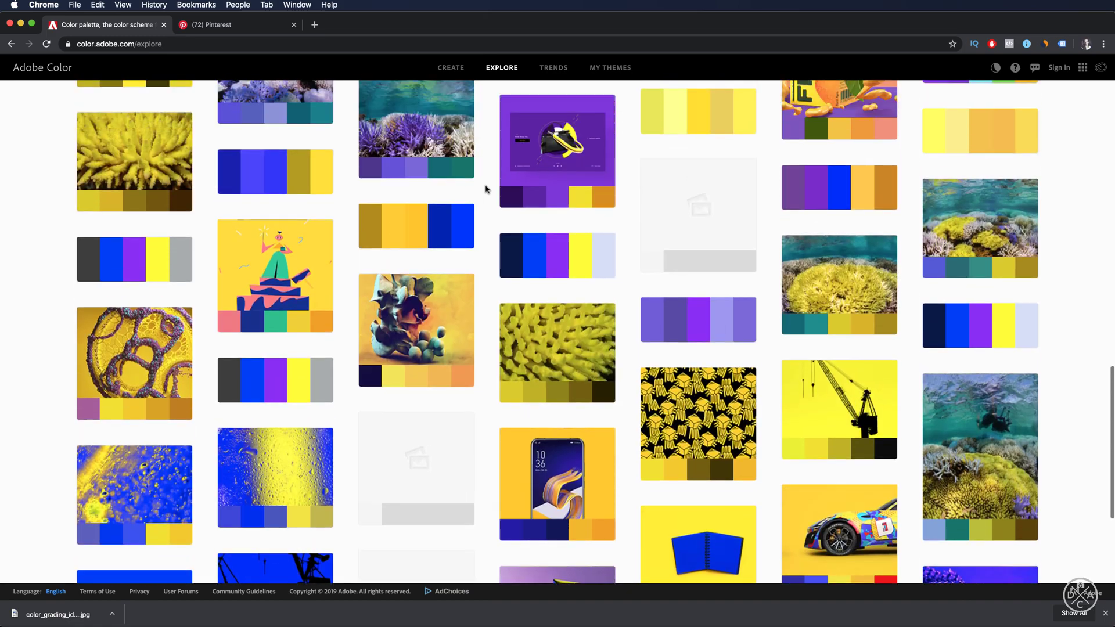
pyautogui.scroll(1, 486, 190)
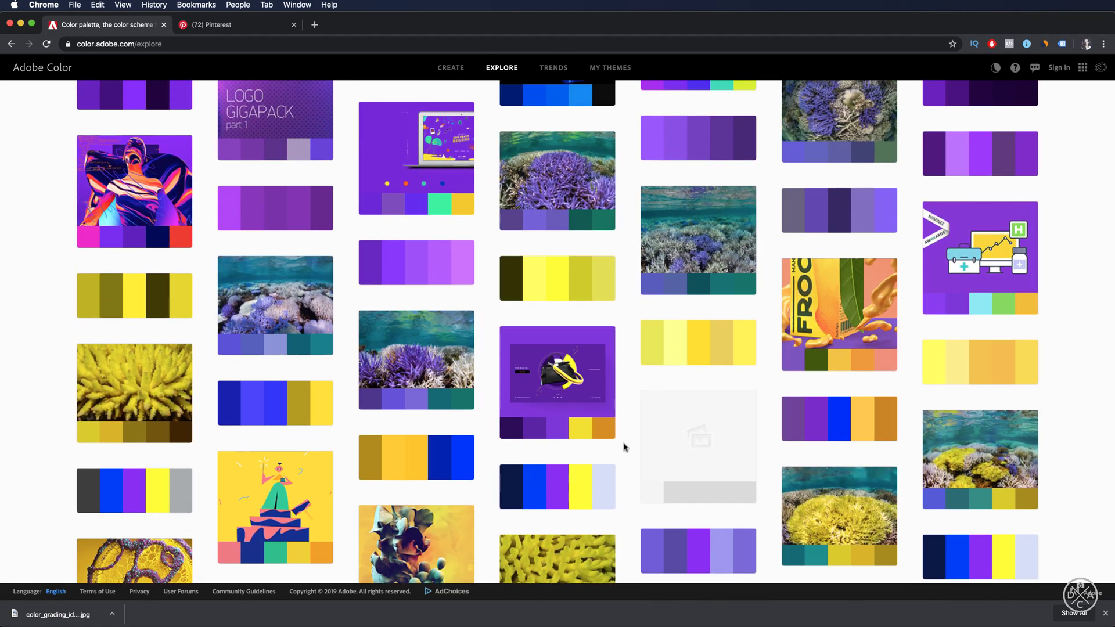
# - Return to Capture One to compare portrait variants 5, 6 and 7 of _BO18436 1.tif
pyautogui.press('super+Tab')
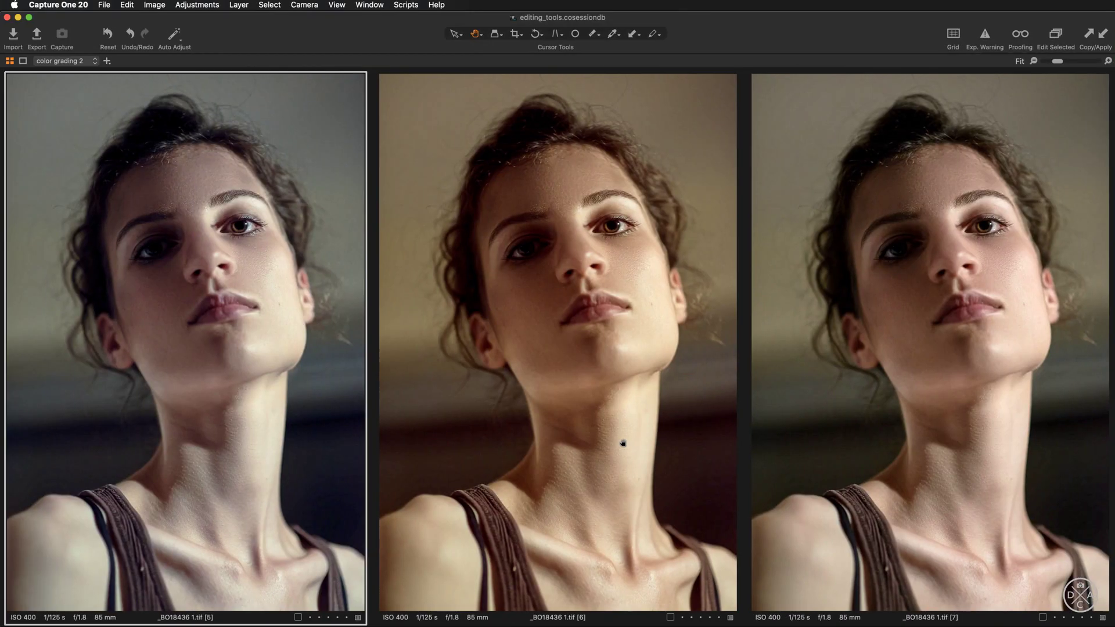